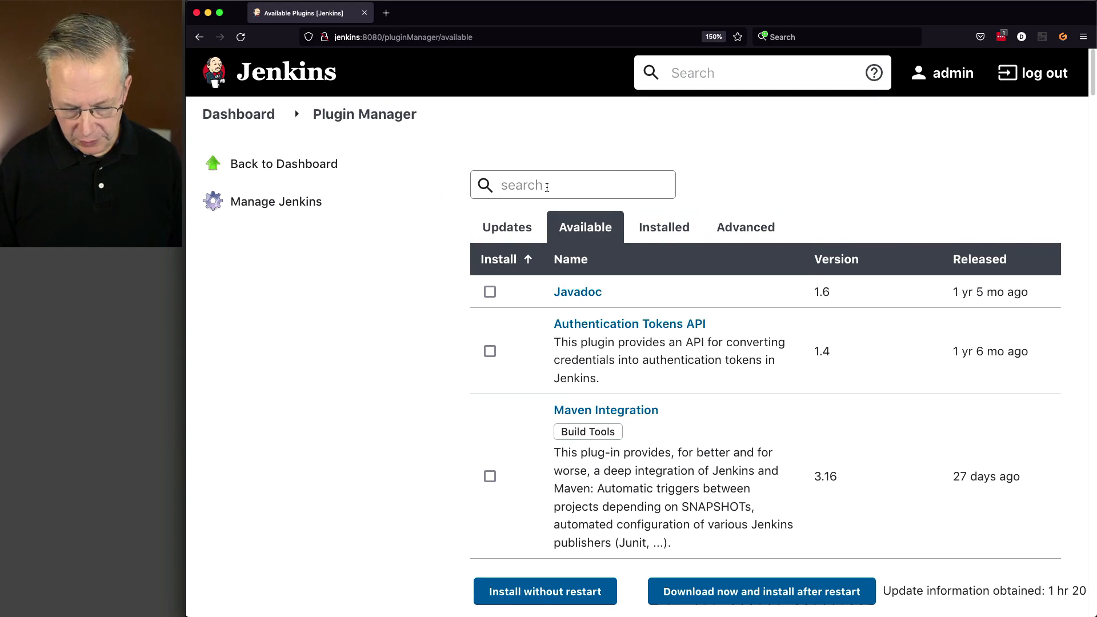
Install the NodeJS plugin from the available plugins, downloading now and restarting Jenkins once installation is complete.
type("nodejs")
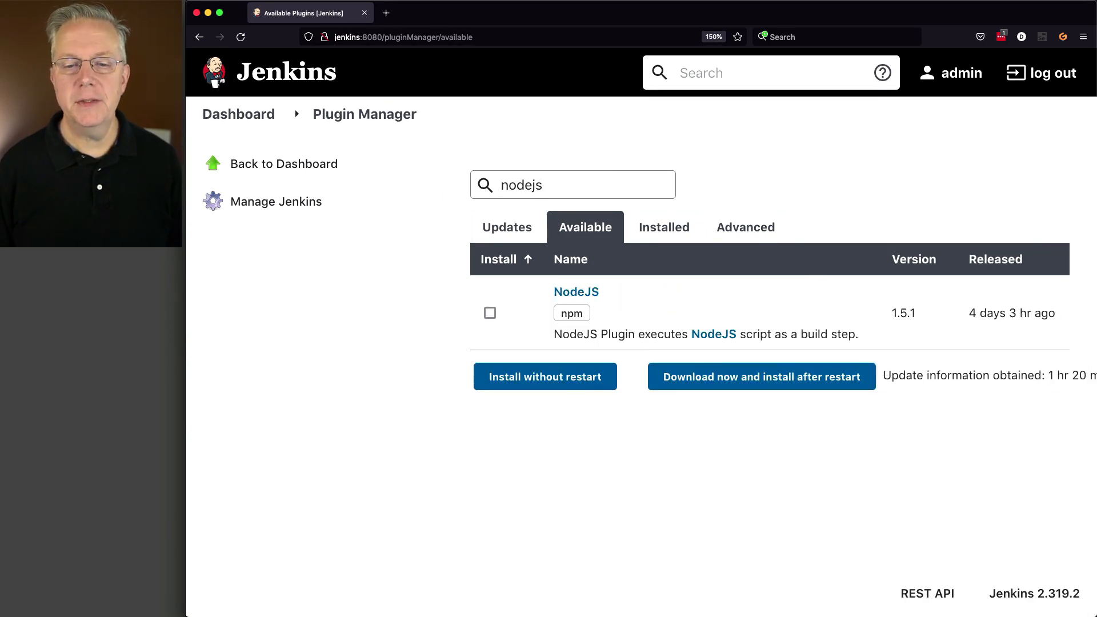
left_click(489, 314)
left_click(748, 379)
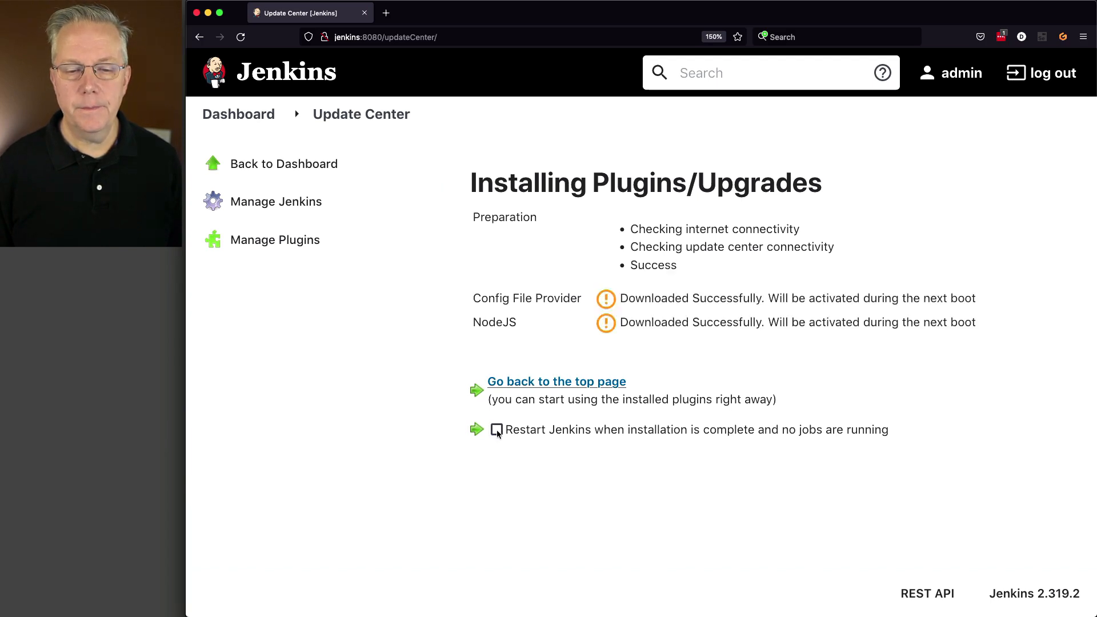
left_click(497, 431)
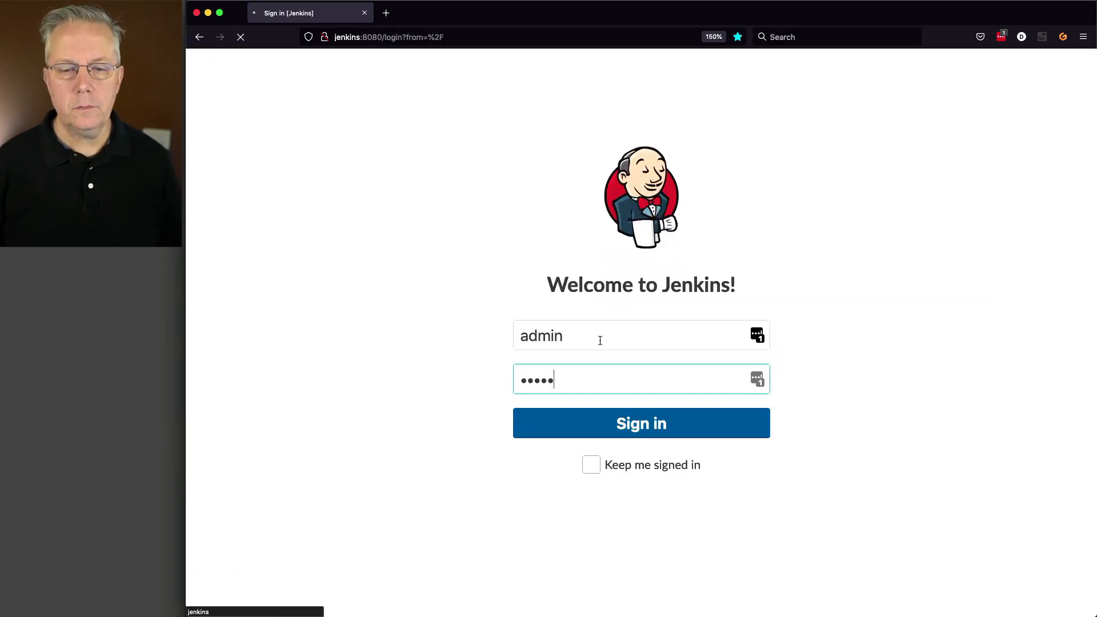
key("Return")
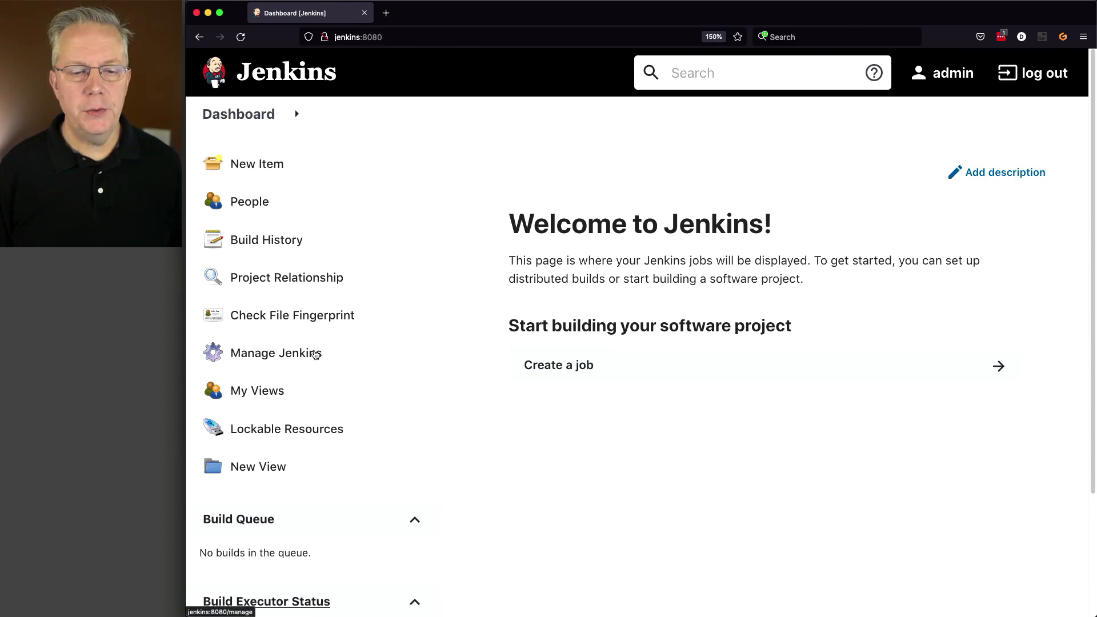
Open the Global Tool Configuration and add a new NodeJS installation.
left_click(313, 354)
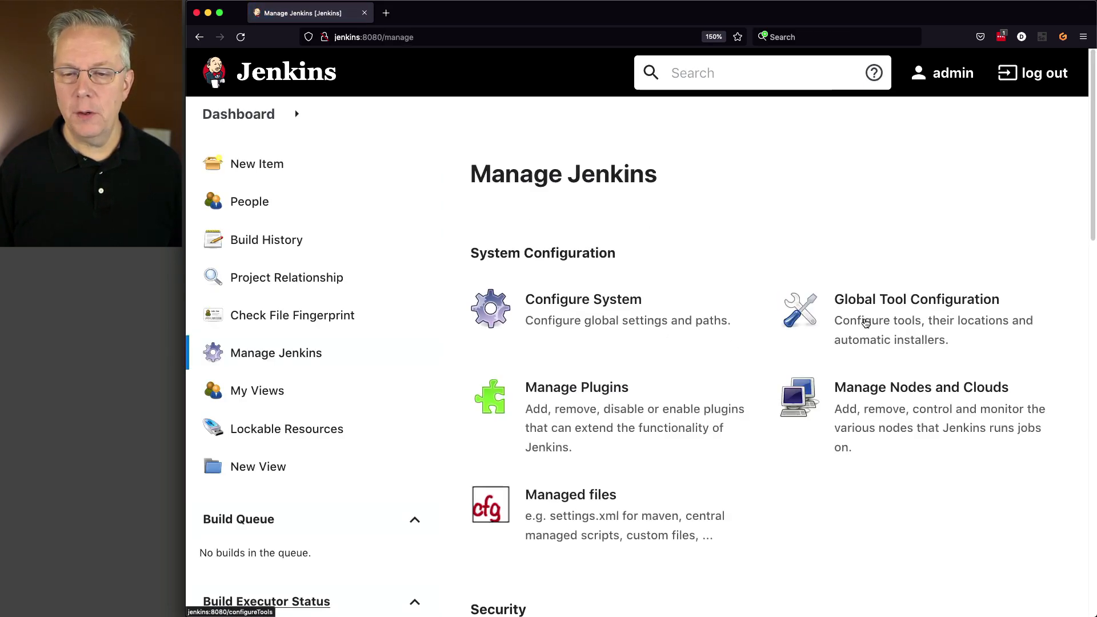
left_click(866, 324)
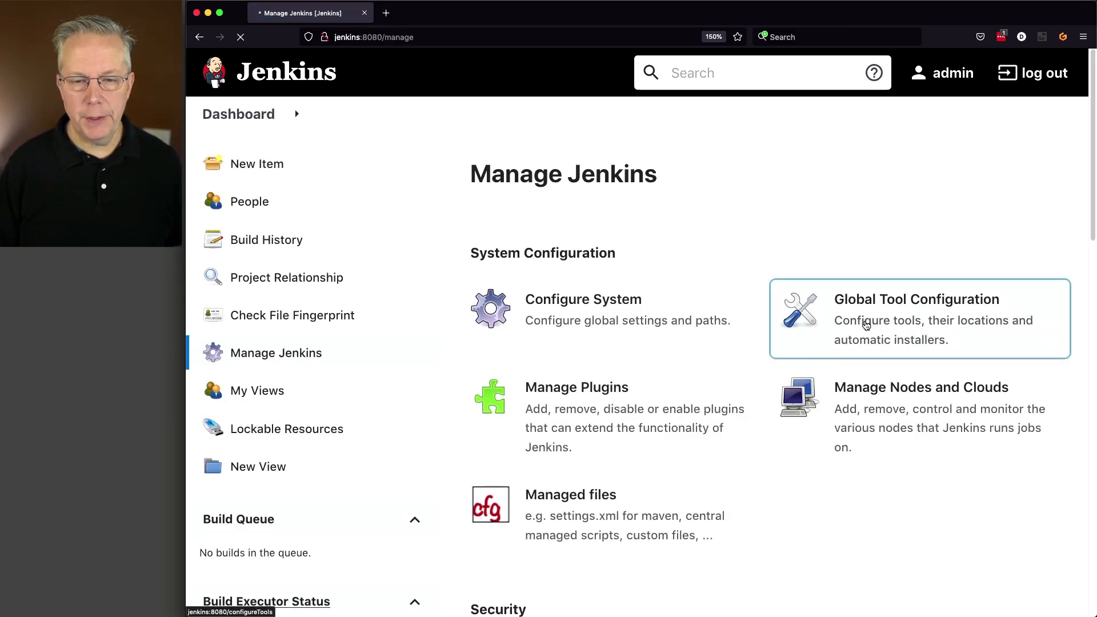
scroll(821, 346, "down", 10)
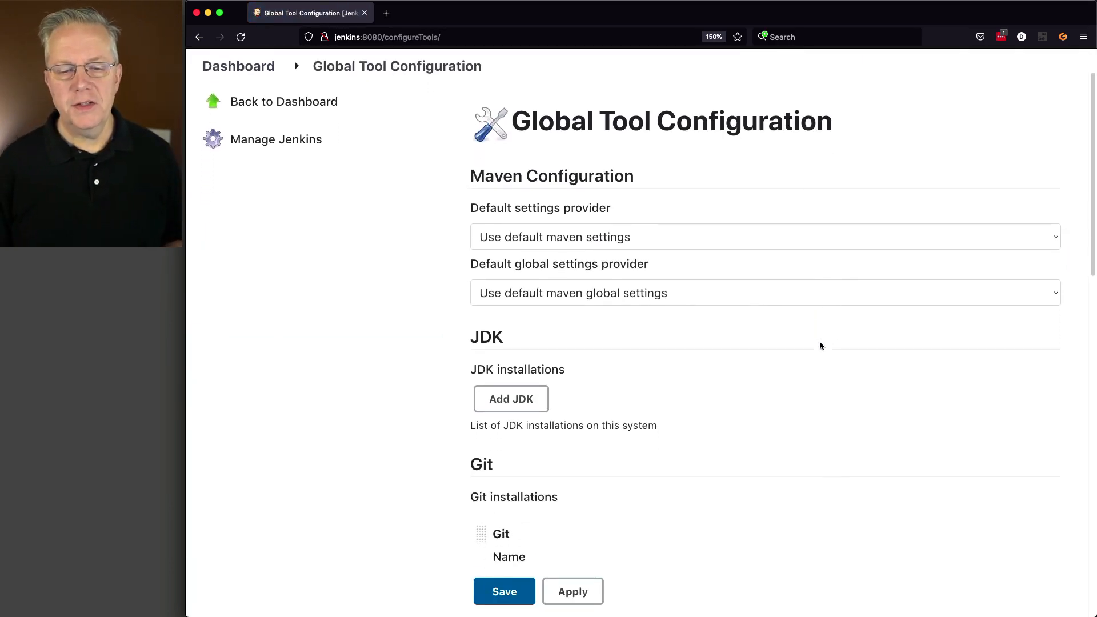
scroll(819, 346, "down", 7)
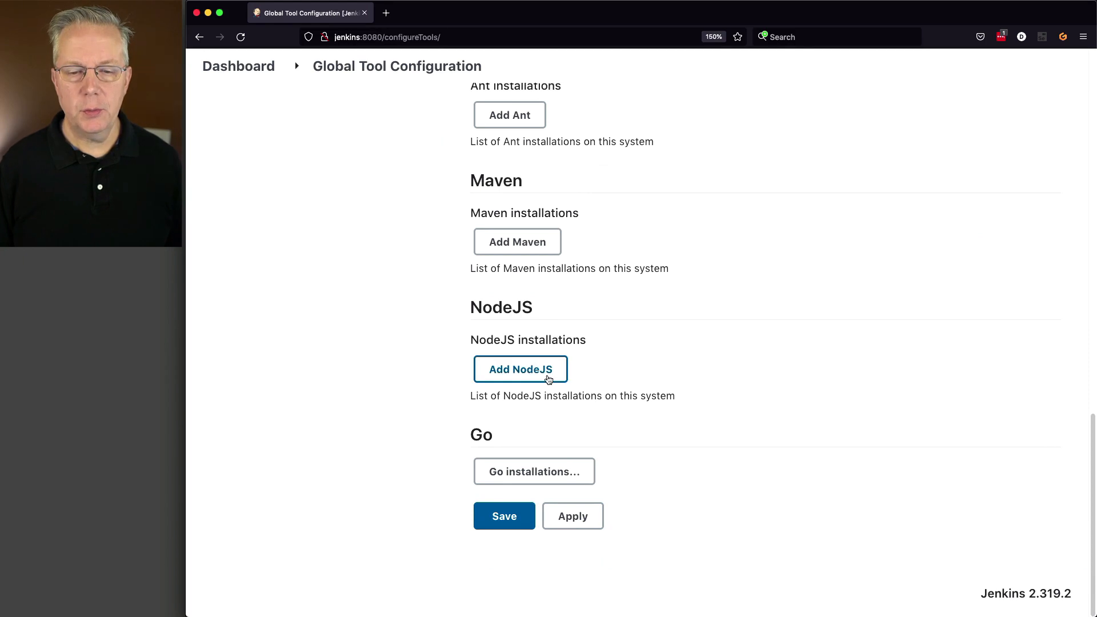
left_click(545, 376)
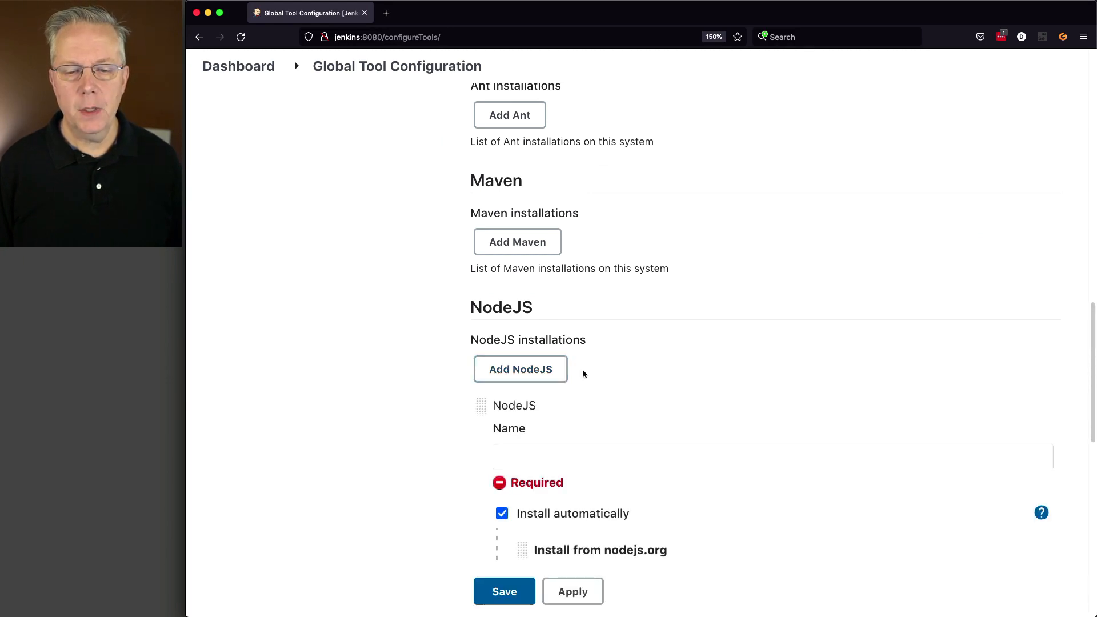
Keep the installer version at NodeJS 17.3.1 and name the NodeJS installation 17.3.1.
scroll(581, 369, "down", 3)
scroll(581, 369, "down", 2)
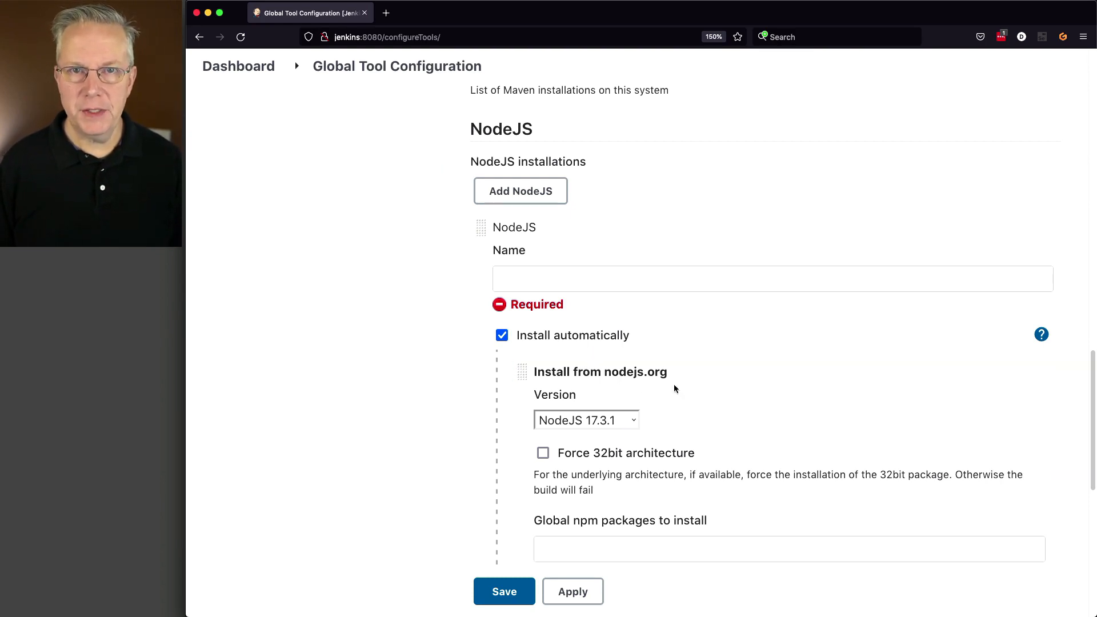
left_click(594, 423)
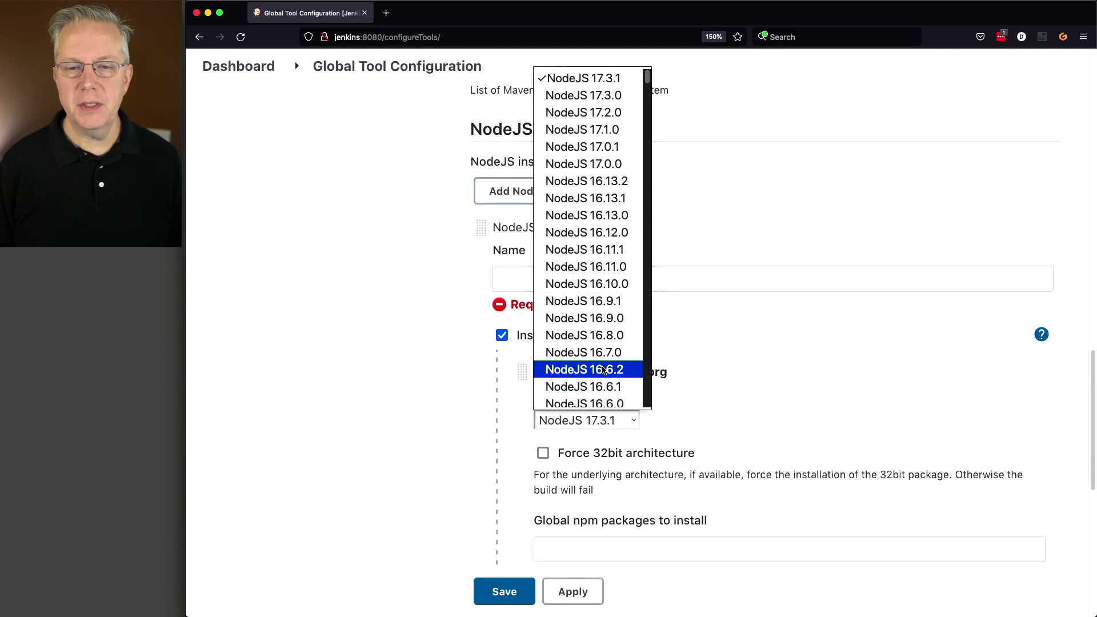
left_click(599, 83)
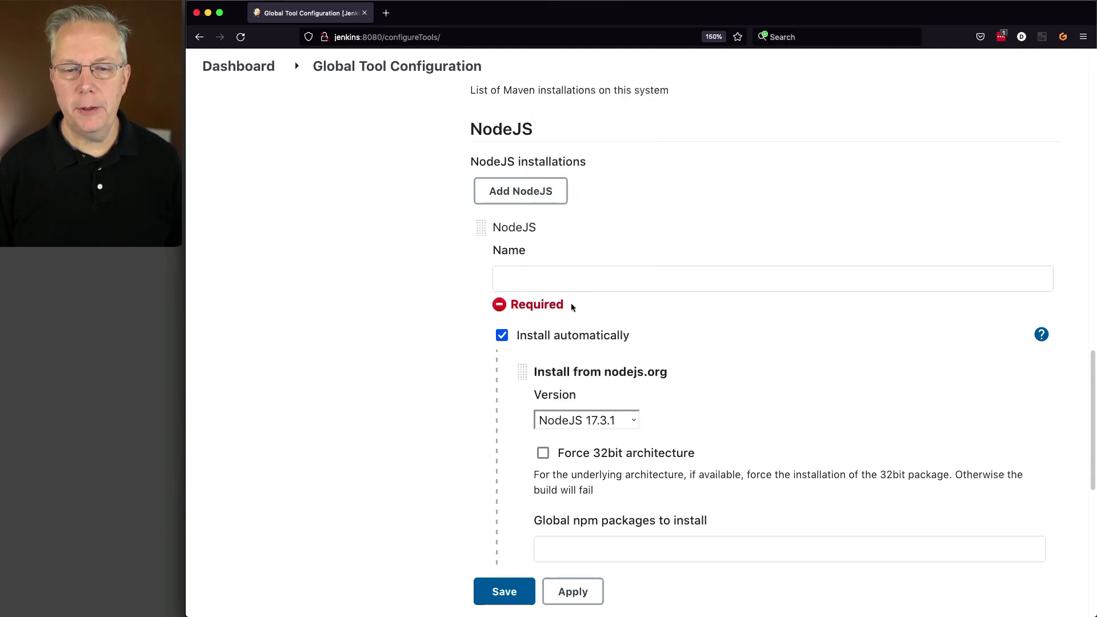
left_click(560, 287)
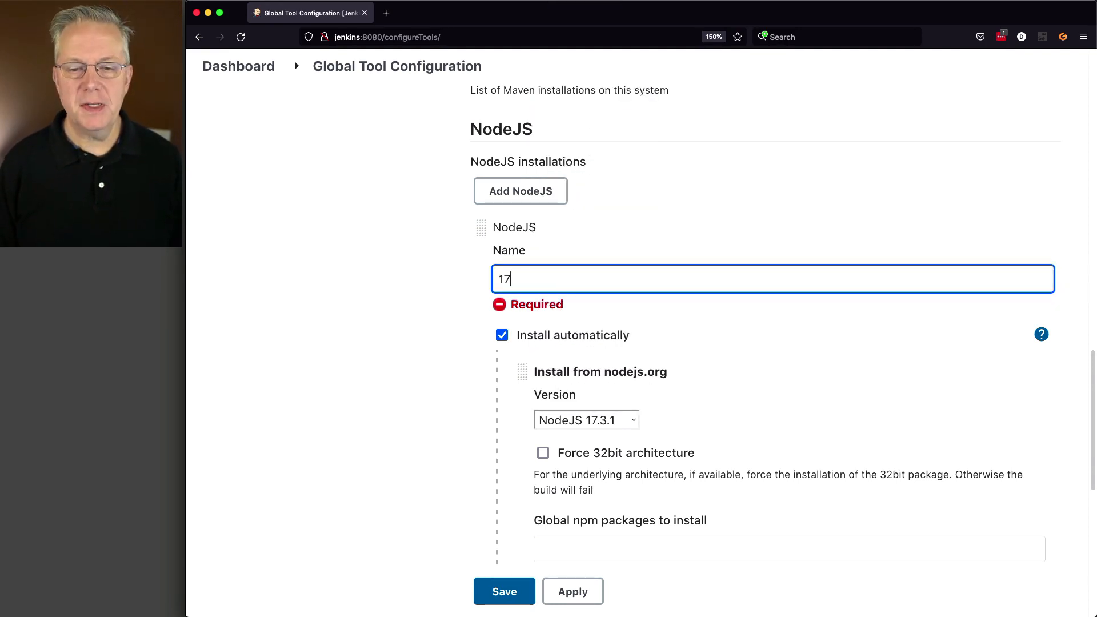
type("17.3.1")
key("Tab")
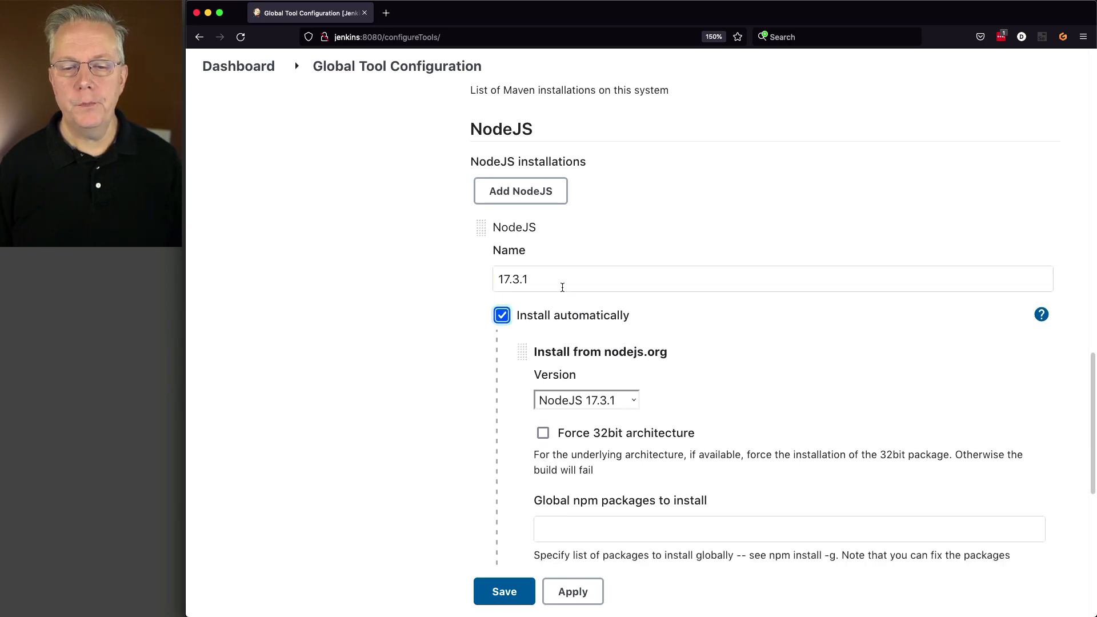
Save the global tool configuration.
scroll(774, 342, "down", 5)
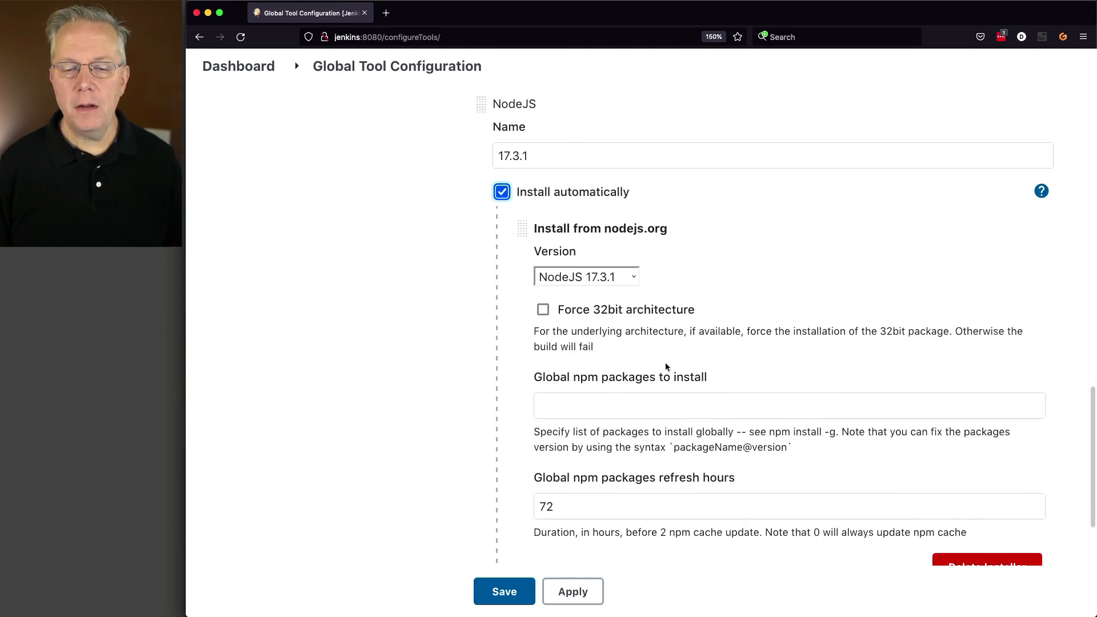
scroll(673, 389, "down", 3)
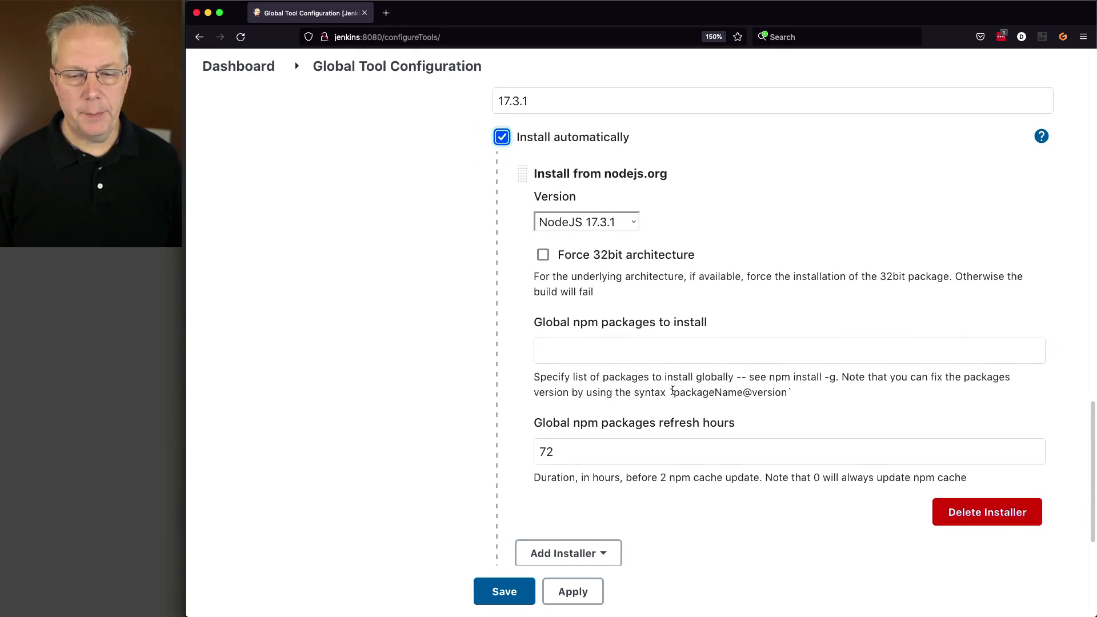
scroll(673, 391, "down", 4)
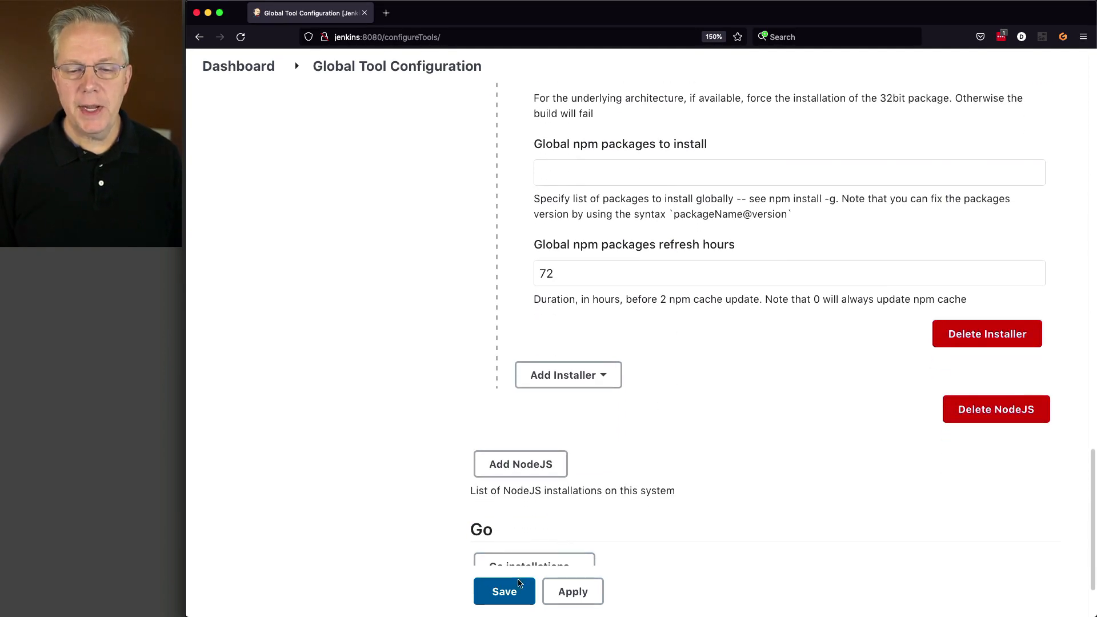
left_click(505, 592)
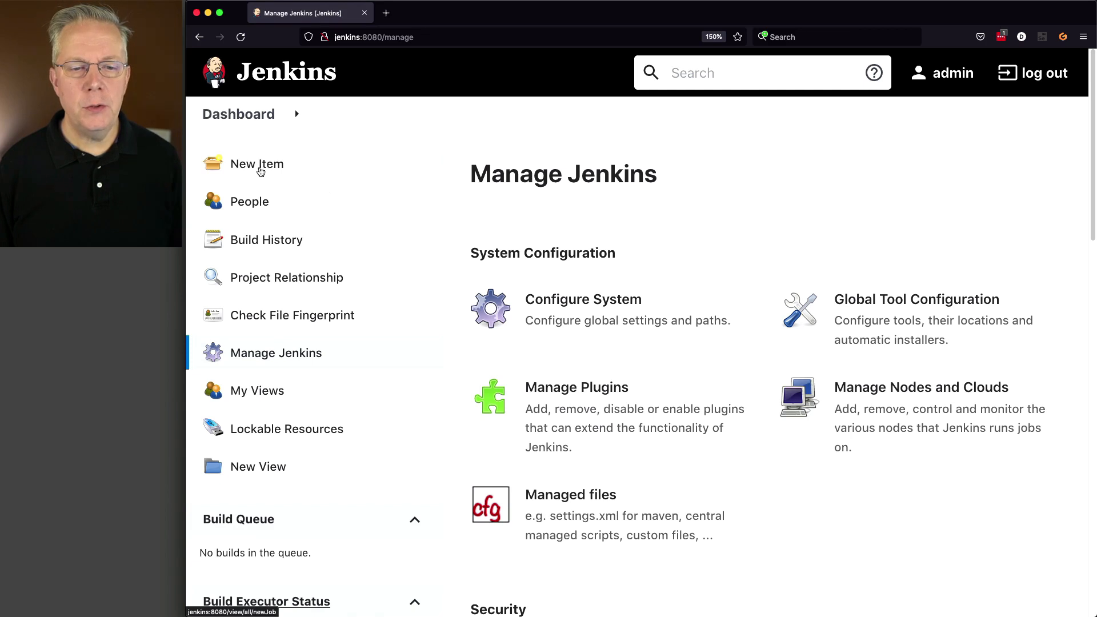
Create a new Pipeline item named test-nodejs.
left_click(260, 166)
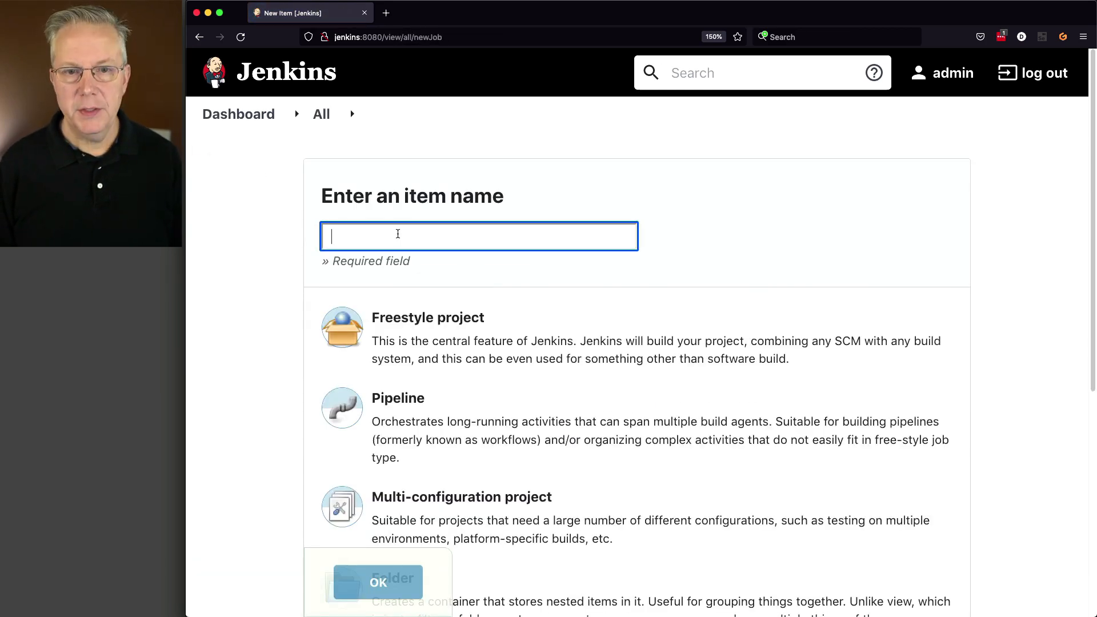
type("test-nod")
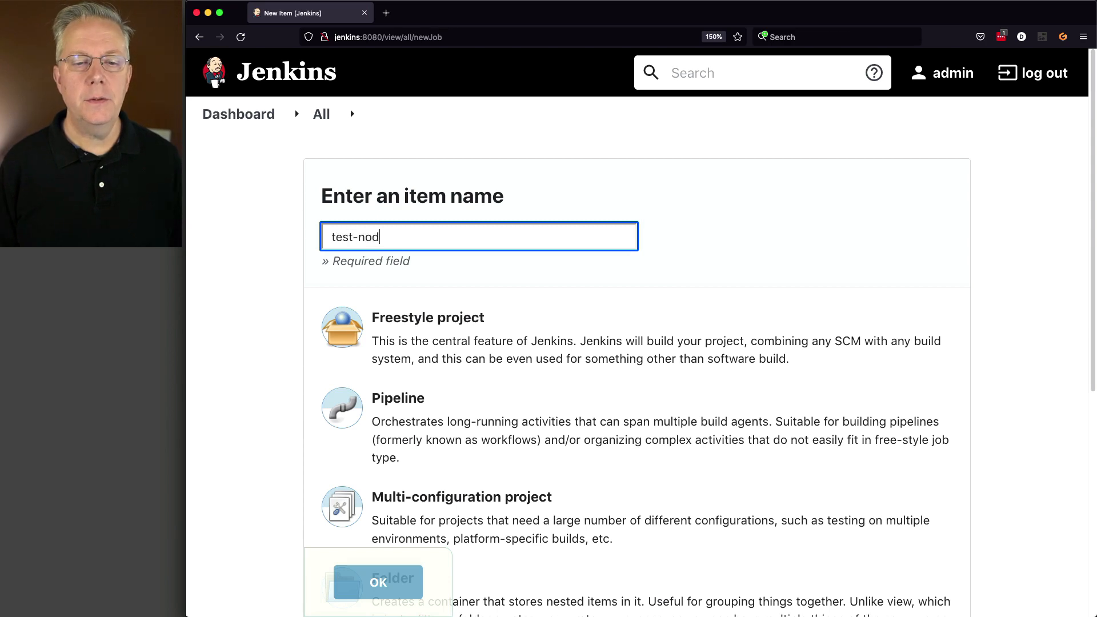
type("ejs")
left_click(363, 417)
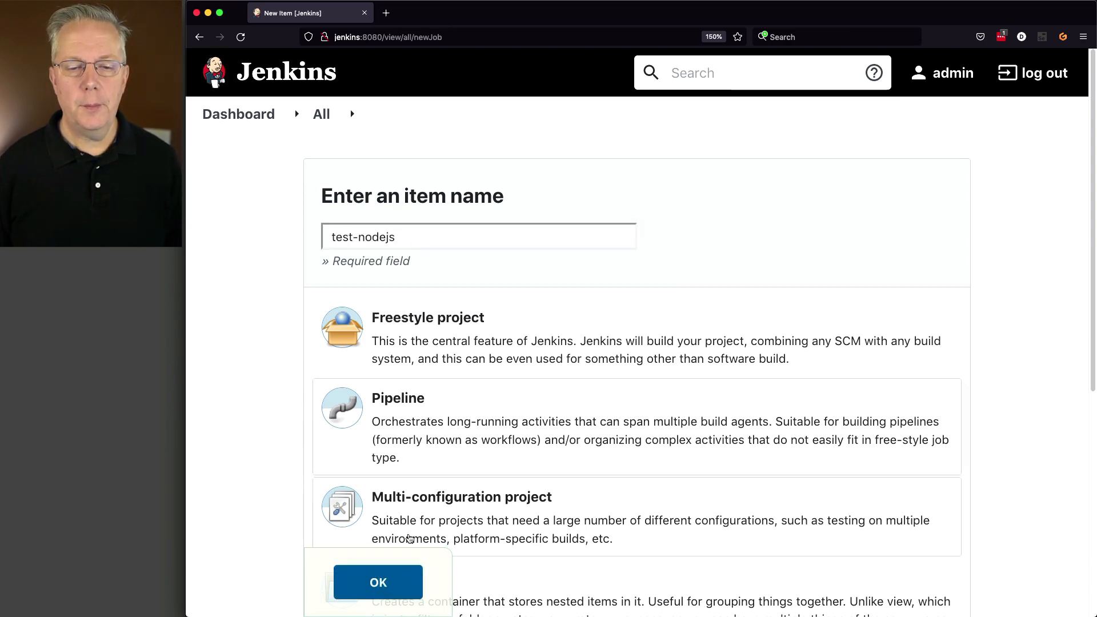
left_click(403, 595)
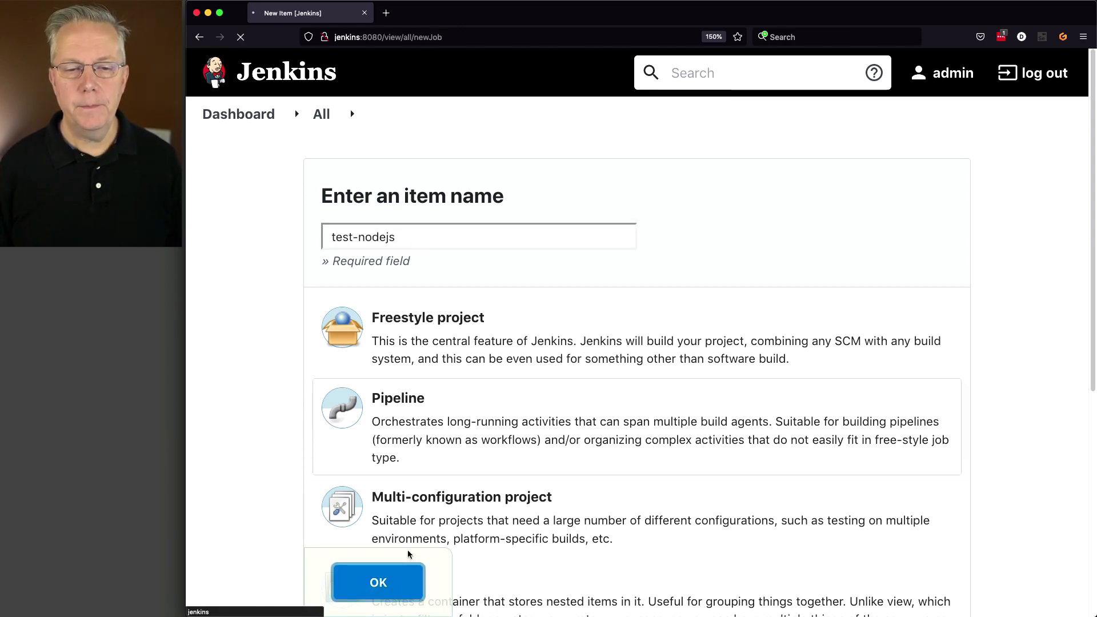
Paste a pipeline script using the nodejs '17.3.1' tool with an Example stage running sh 'npm version', and save.
scroll(347, 343, "down", 10)
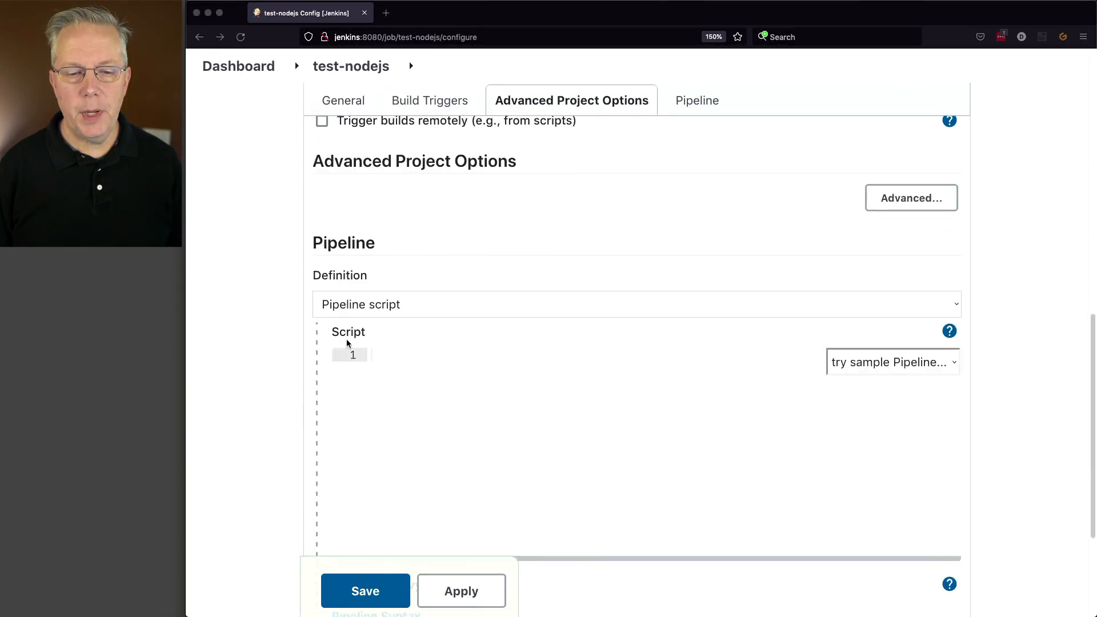
scroll(347, 342, "down", 2)
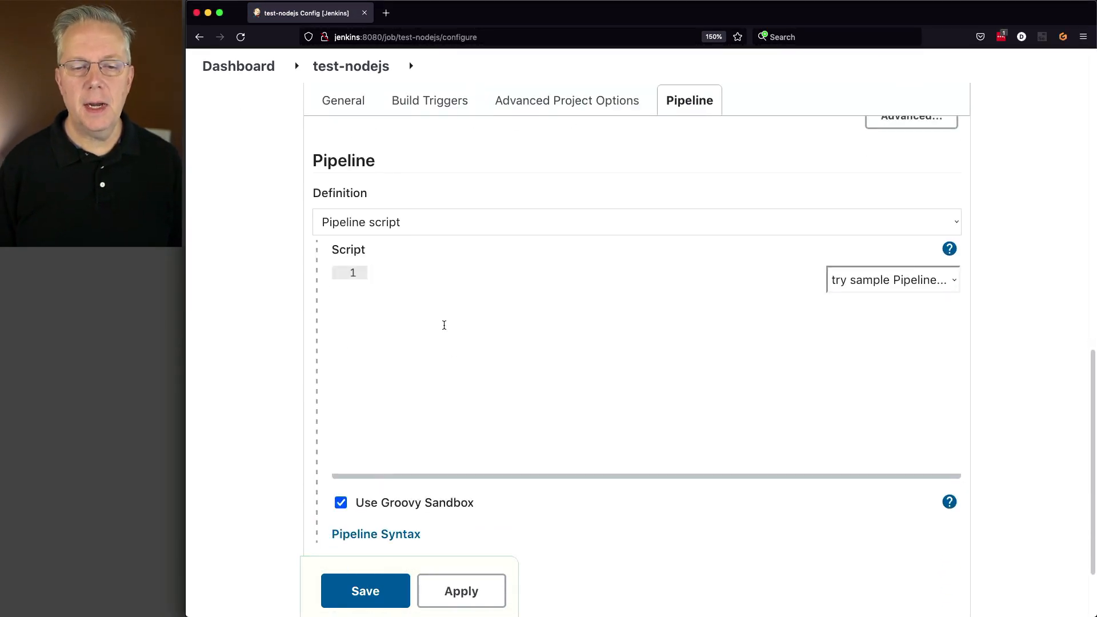
type("pipeline {   agent any   tools {     nodejs '17.3.1'   }   stages {     stage('Example') {       steps {         sh 'npm version'       }     }   } }")
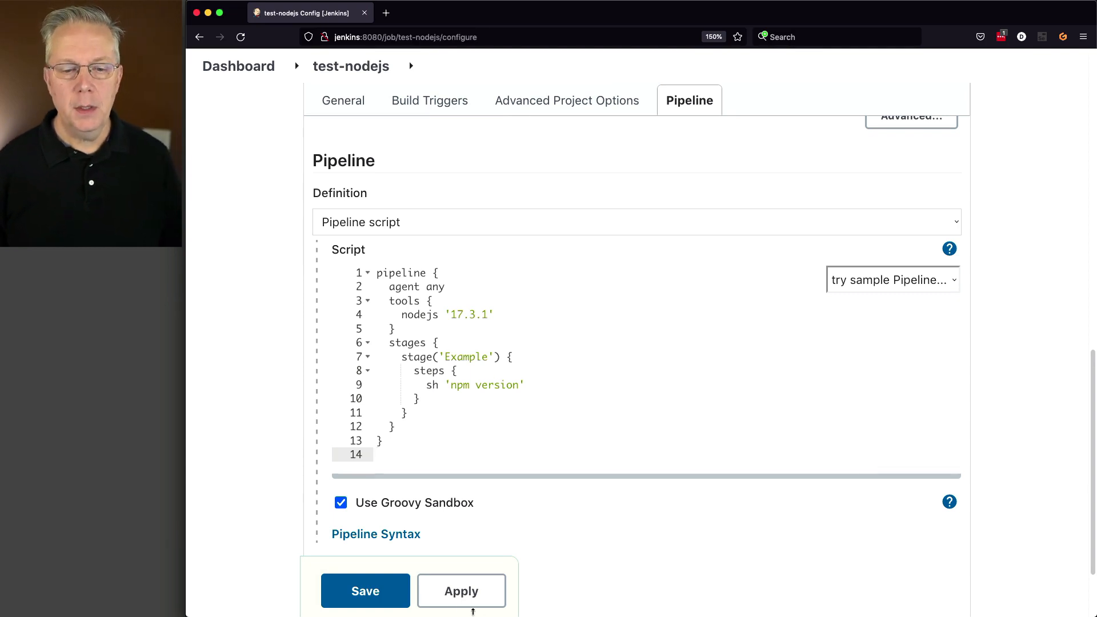
left_click(369, 597)
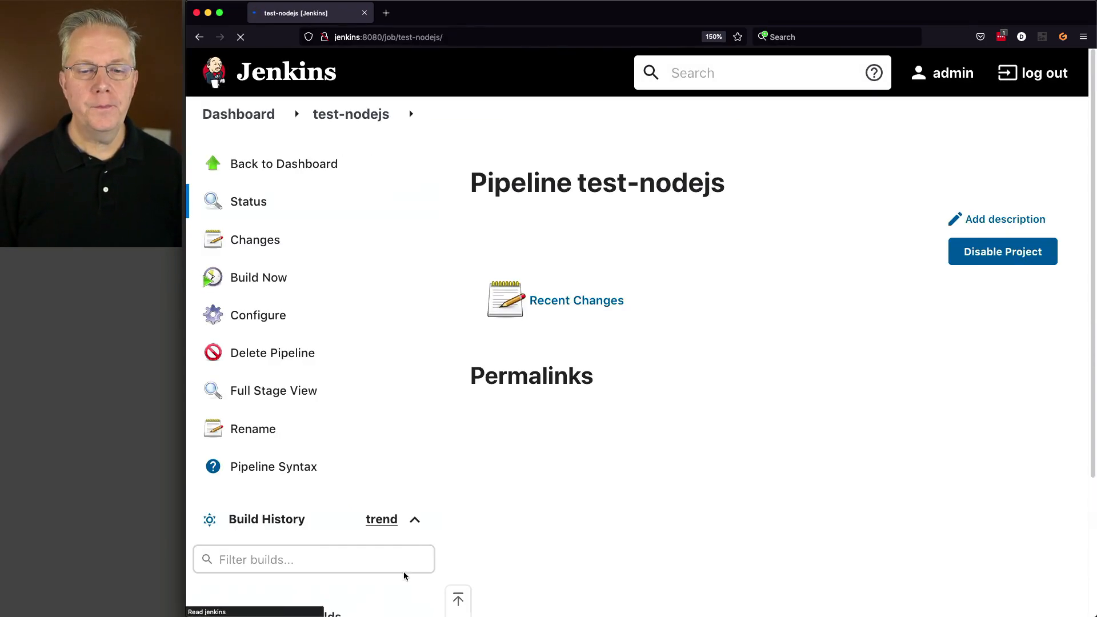
Build the test-nodejs pipeline and open the console output of build #1.
left_click(269, 279)
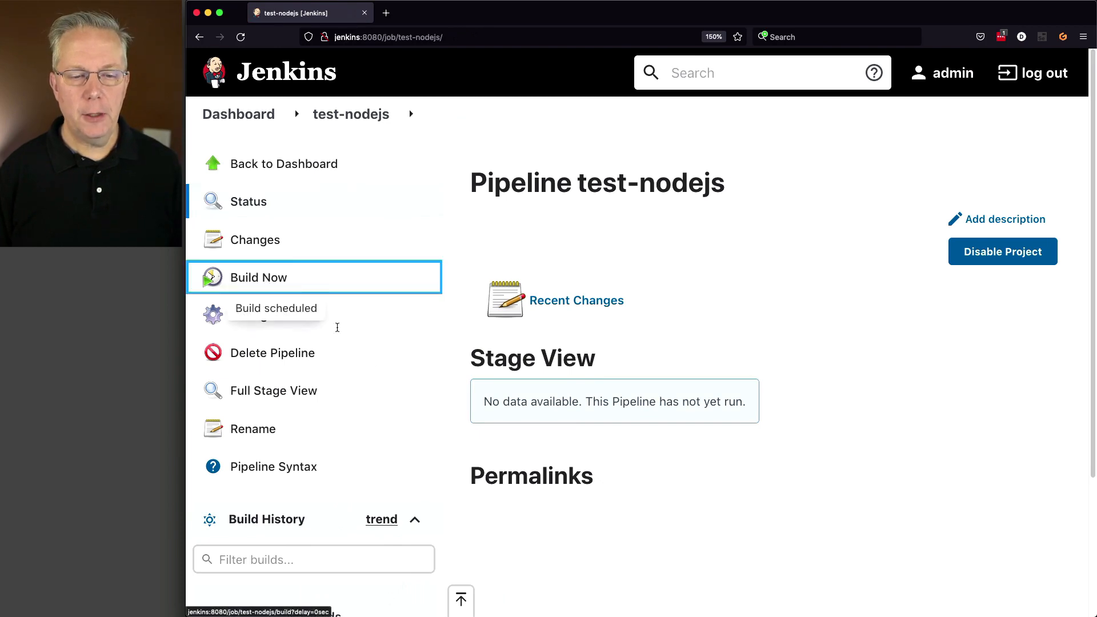
scroll(595, 583, "down", 3)
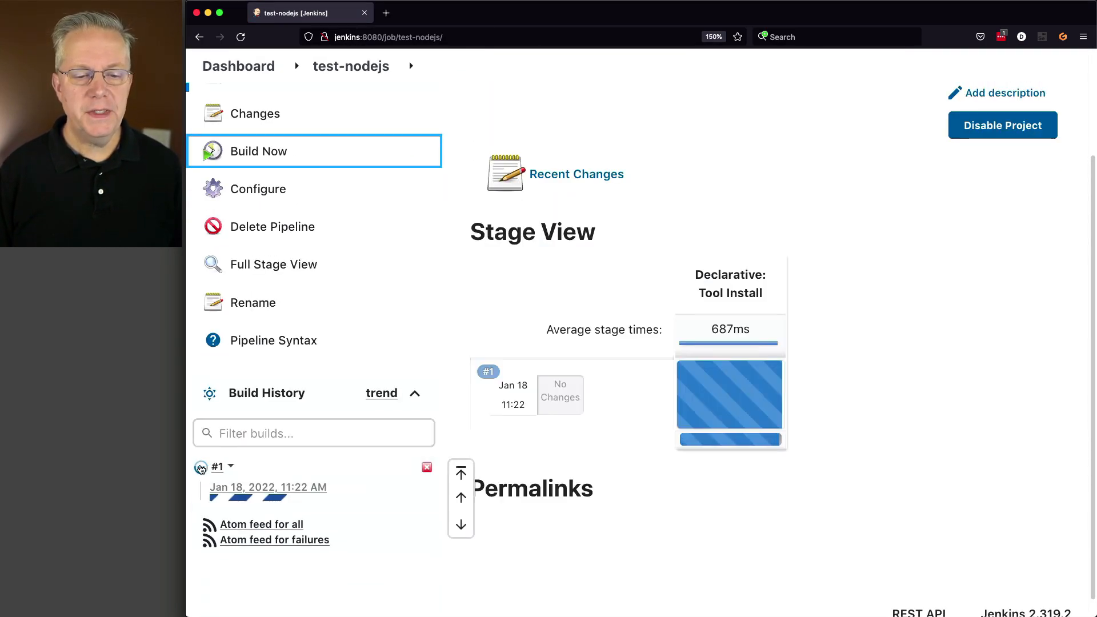
left_click(201, 467)
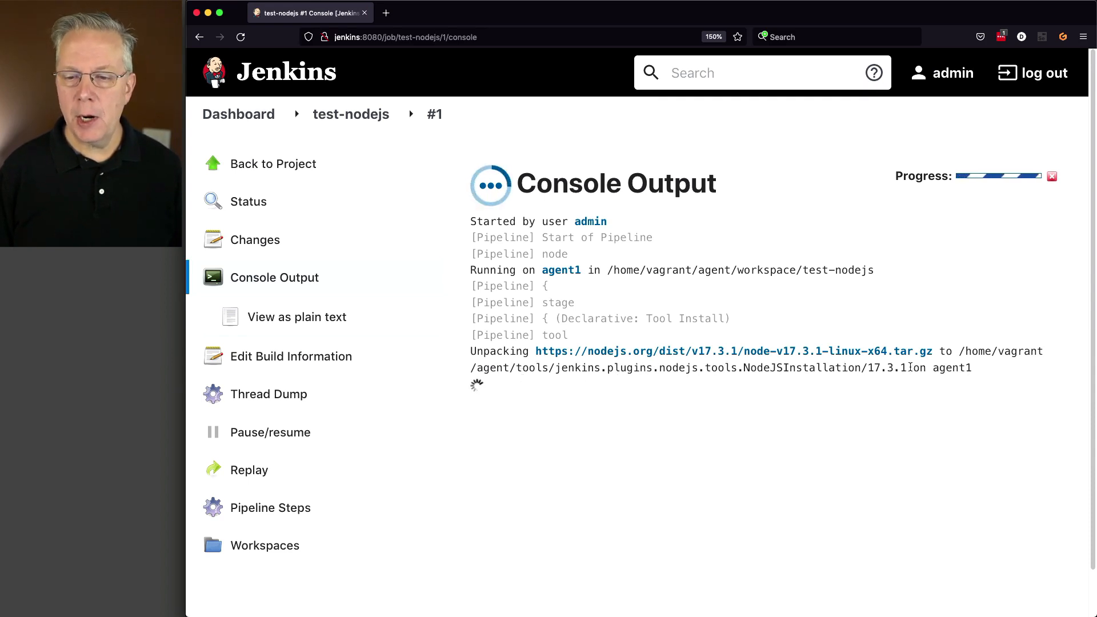
Examine the console output's NodeJS install path and npm version listing, then return to the Dashboard.
left_click_drag(959, 356, 516, 369)
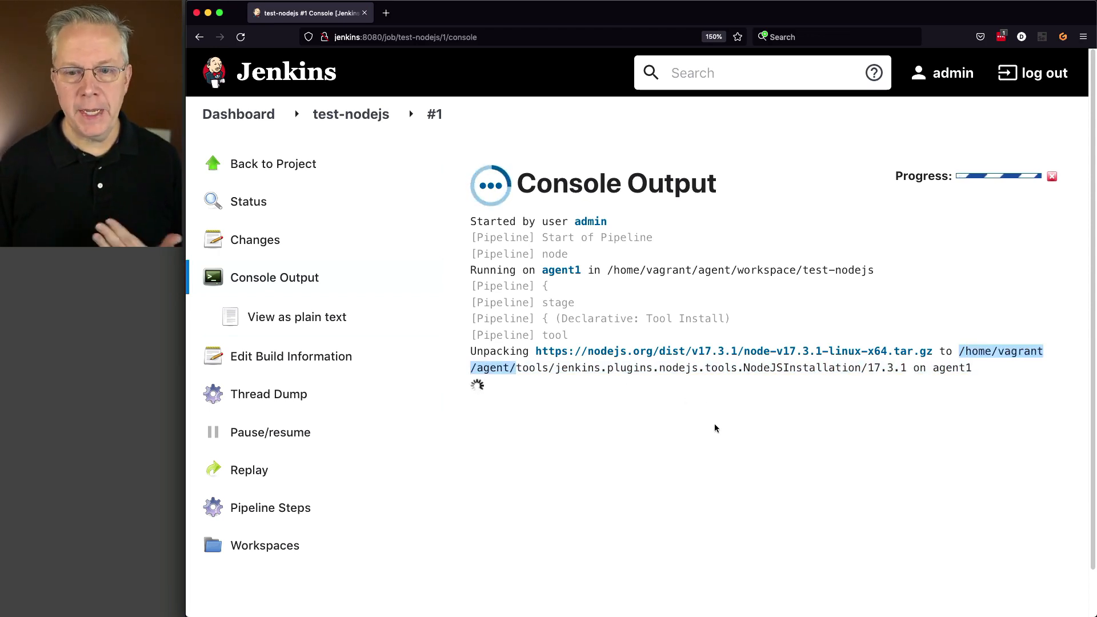
scroll(760, 453, "down", 1)
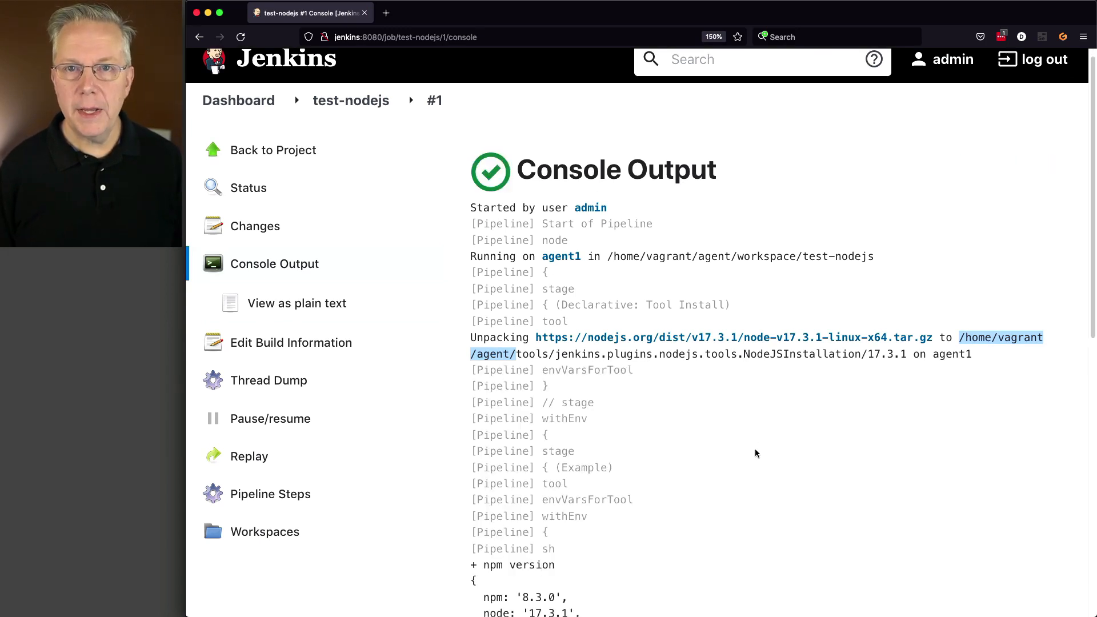
scroll(756, 452, "down", 5)
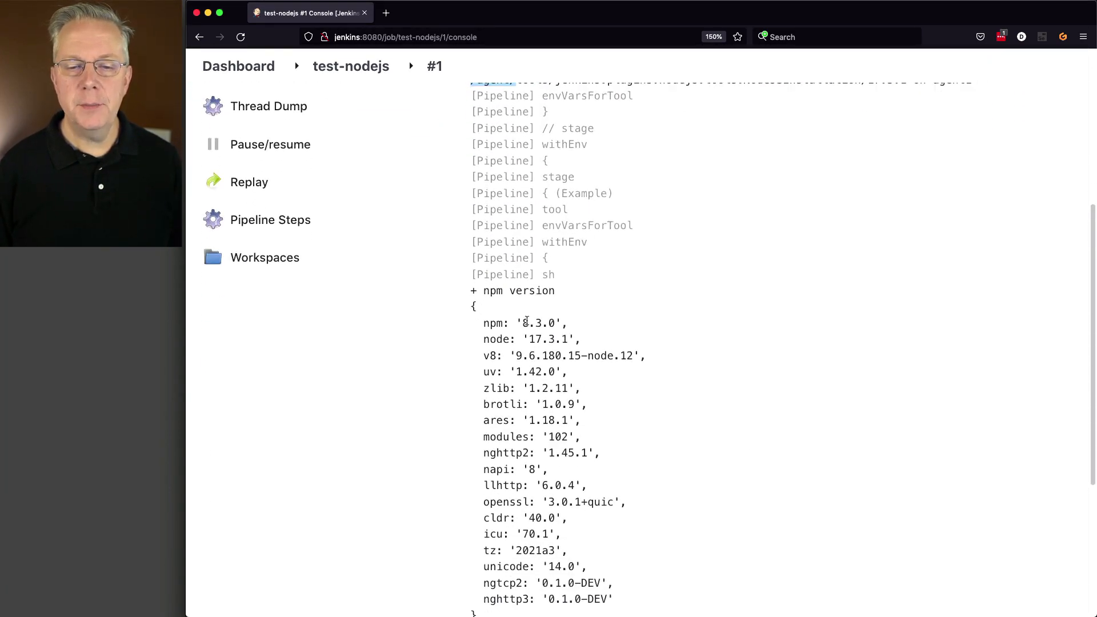
left_click_drag(522, 323, 566, 338)
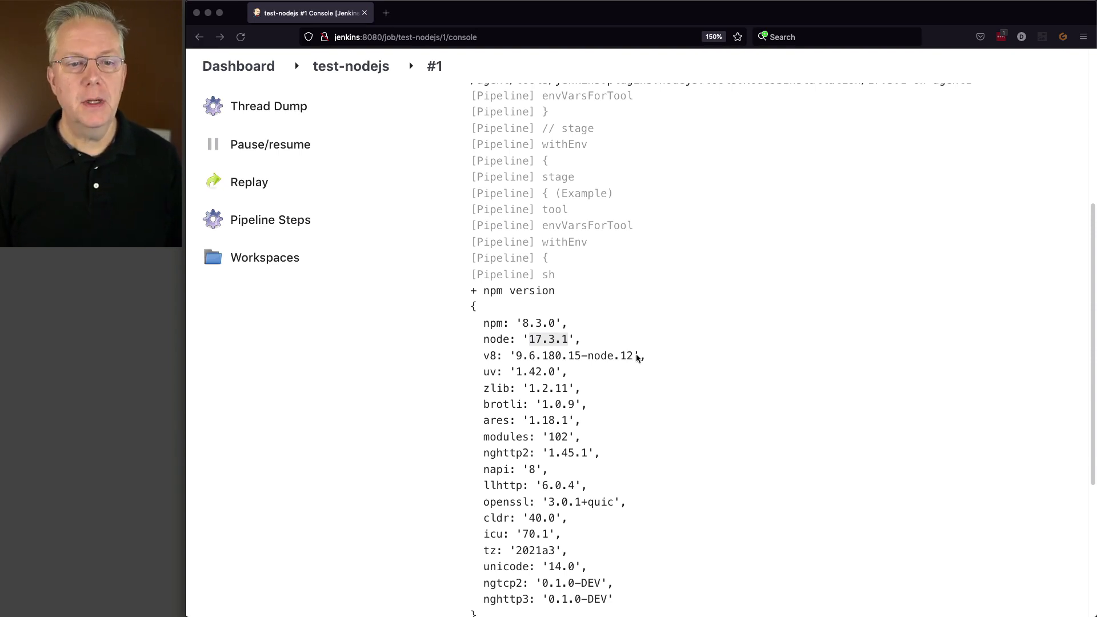
scroll(523, 440, "up", 5)
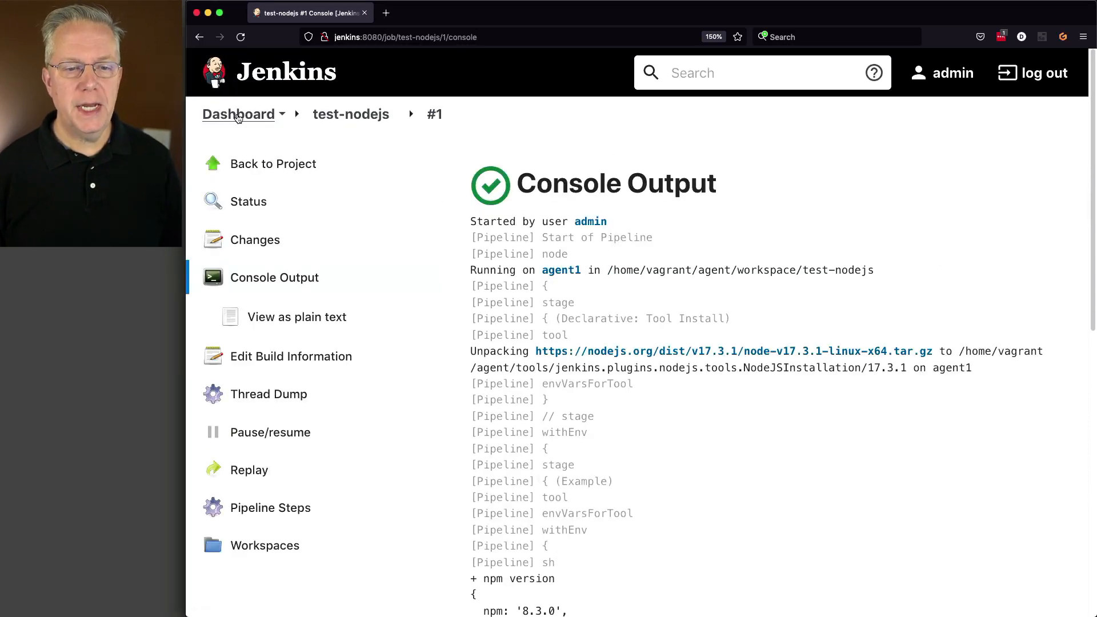
left_click(239, 114)
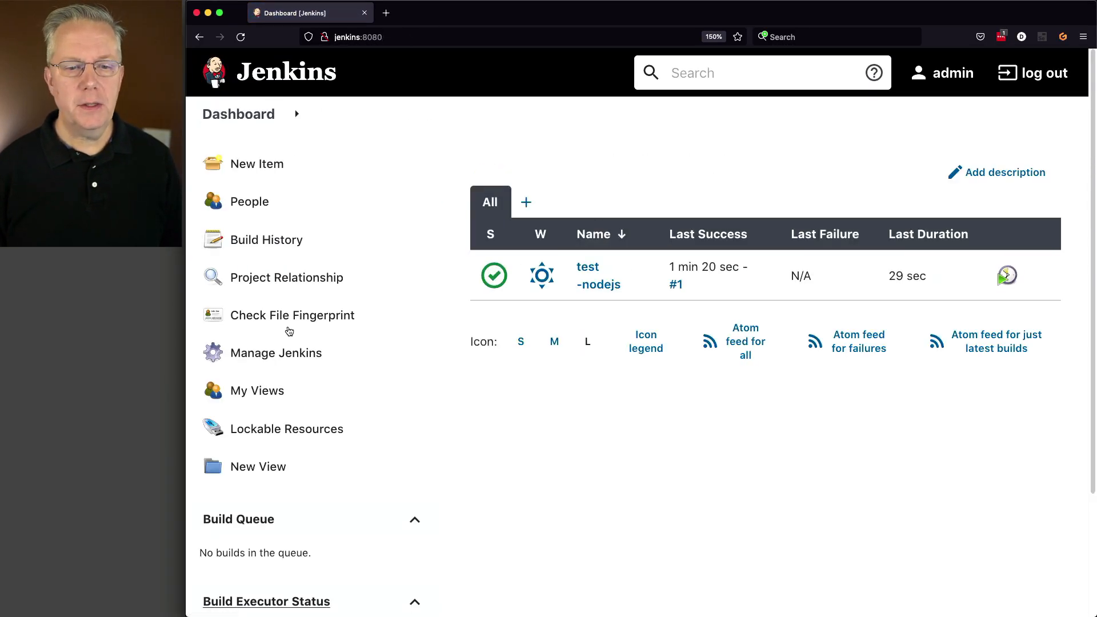
Add a second NodeJS installation in Global Tool Configuration and turn off its automatic installation.
left_click(290, 355)
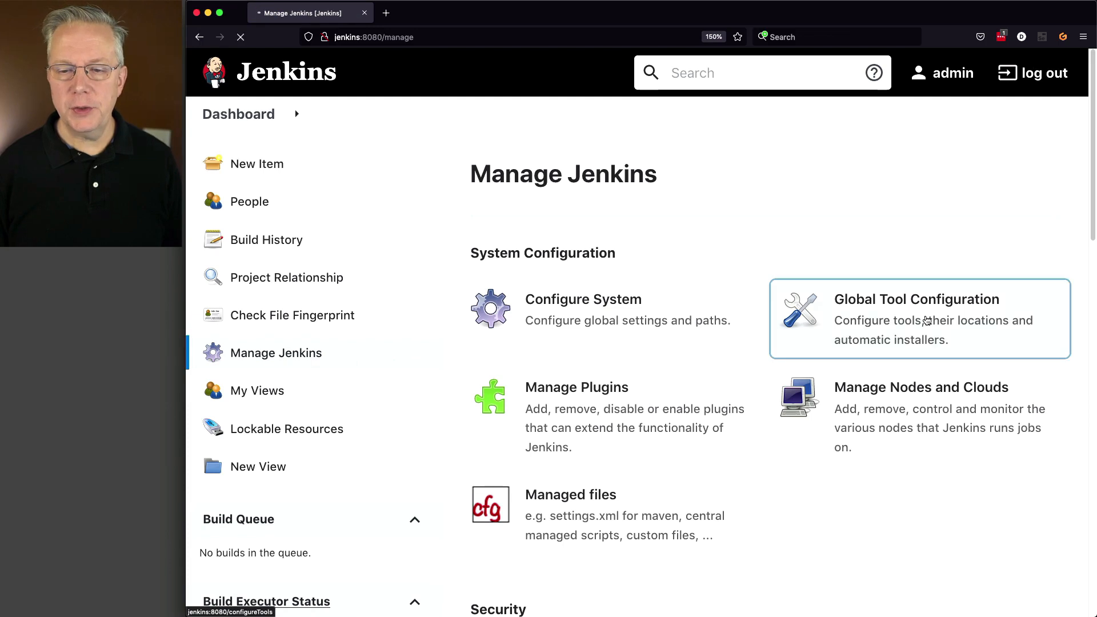
left_click(793, 331)
scroll(789, 335, "down", 15)
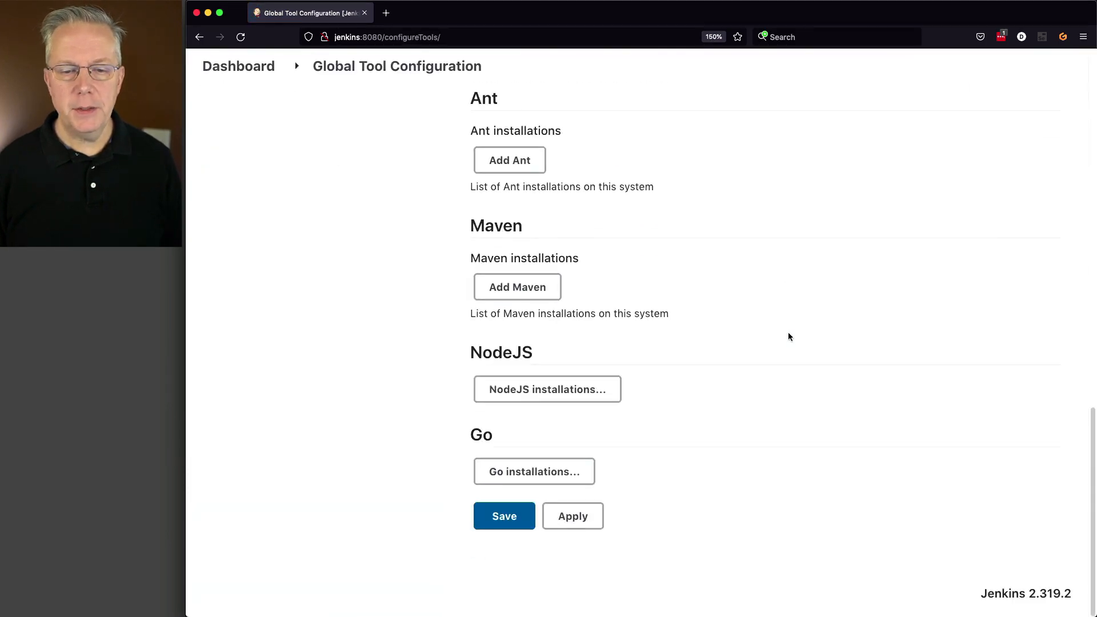
left_click(619, 392)
scroll(649, 392, "down", 2)
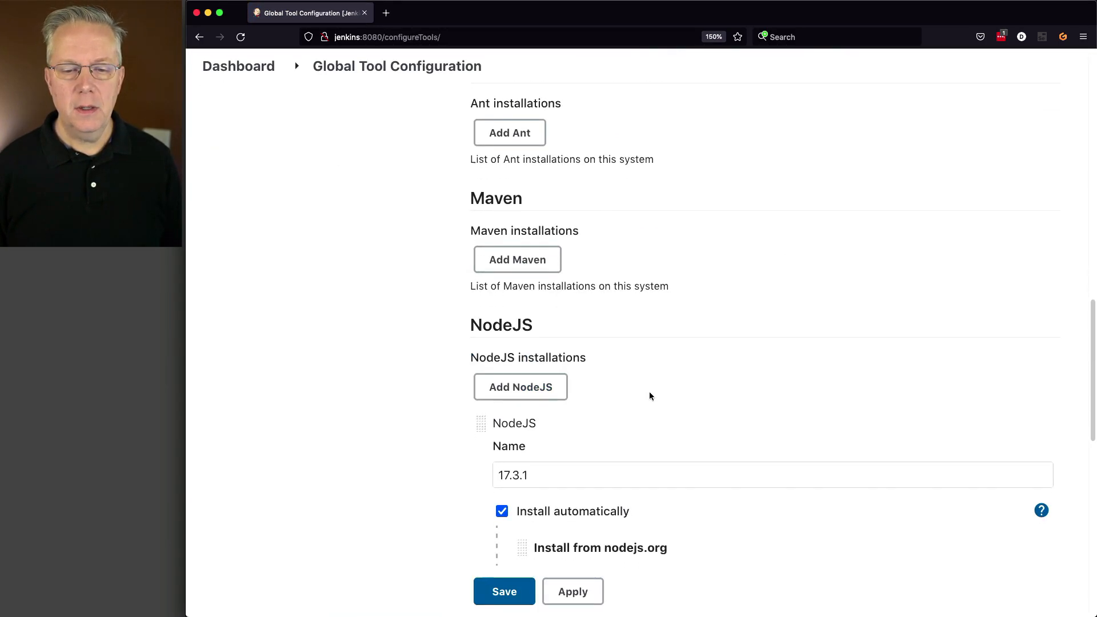
left_click(550, 350)
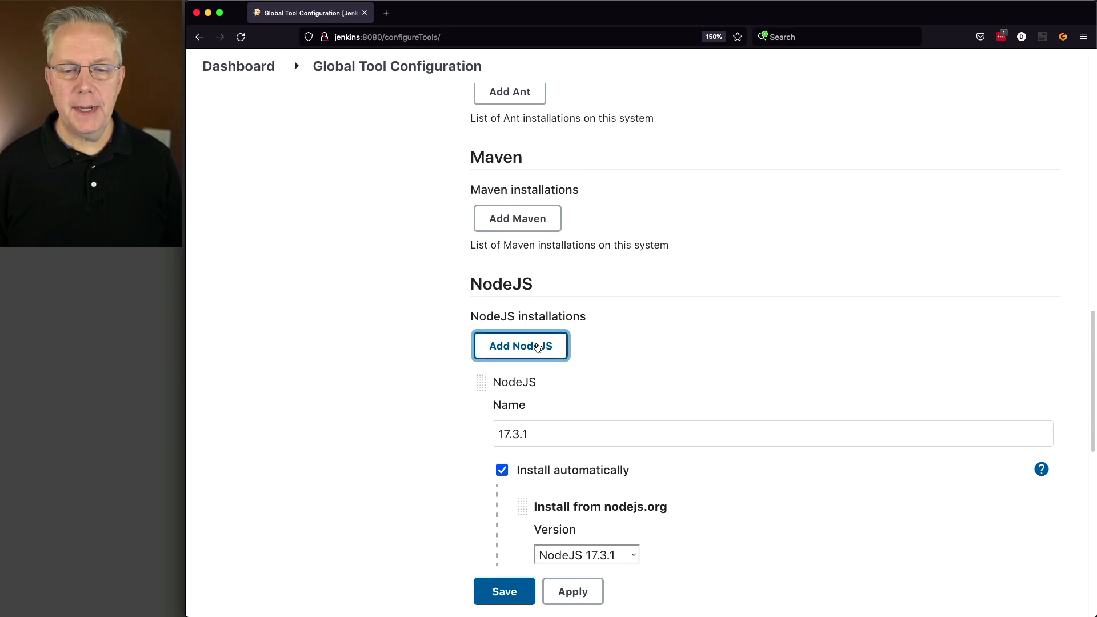
scroll(567, 423, "down", 5)
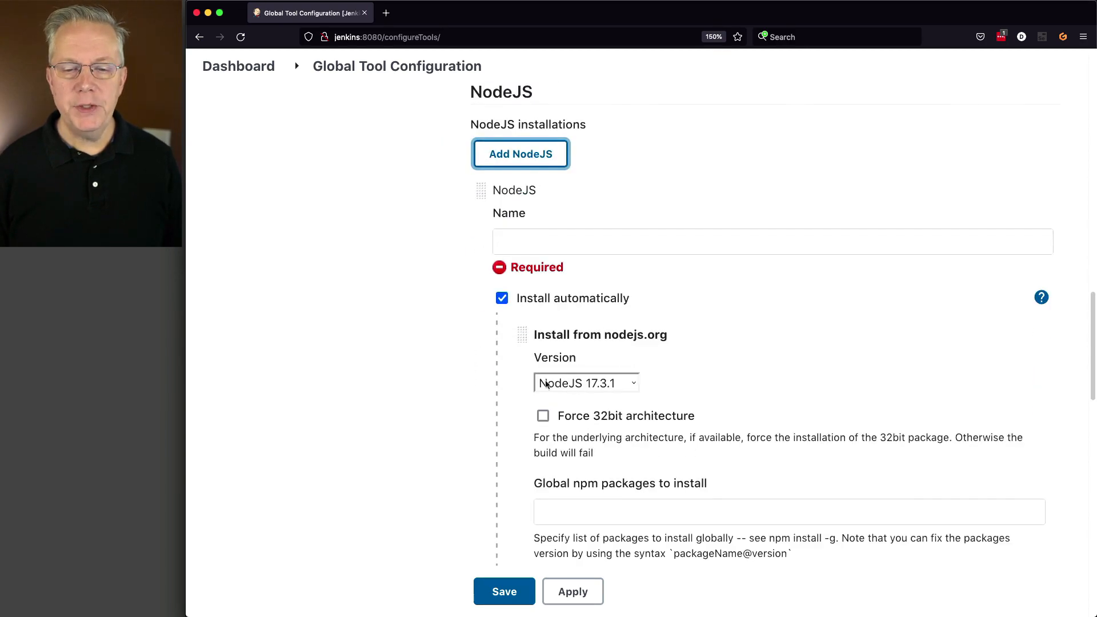
left_click(501, 300)
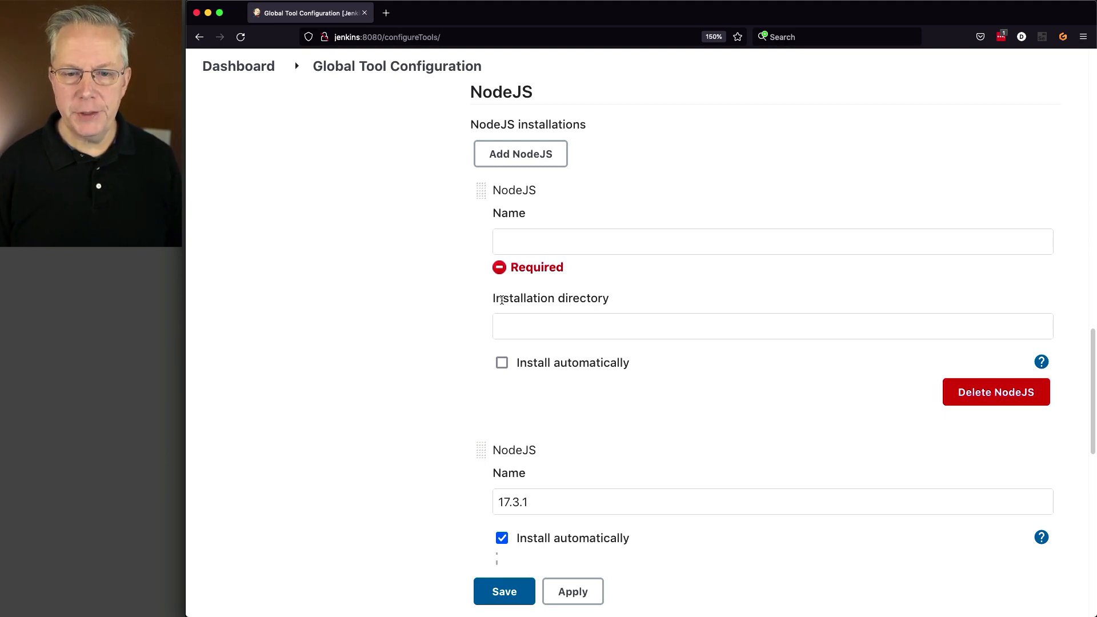
Set its installation directory to /opt/tools/nodejs/16.13.2/node-v16.13.2-linux-x64, name it 16.13.2, and save.
left_click(558, 326)
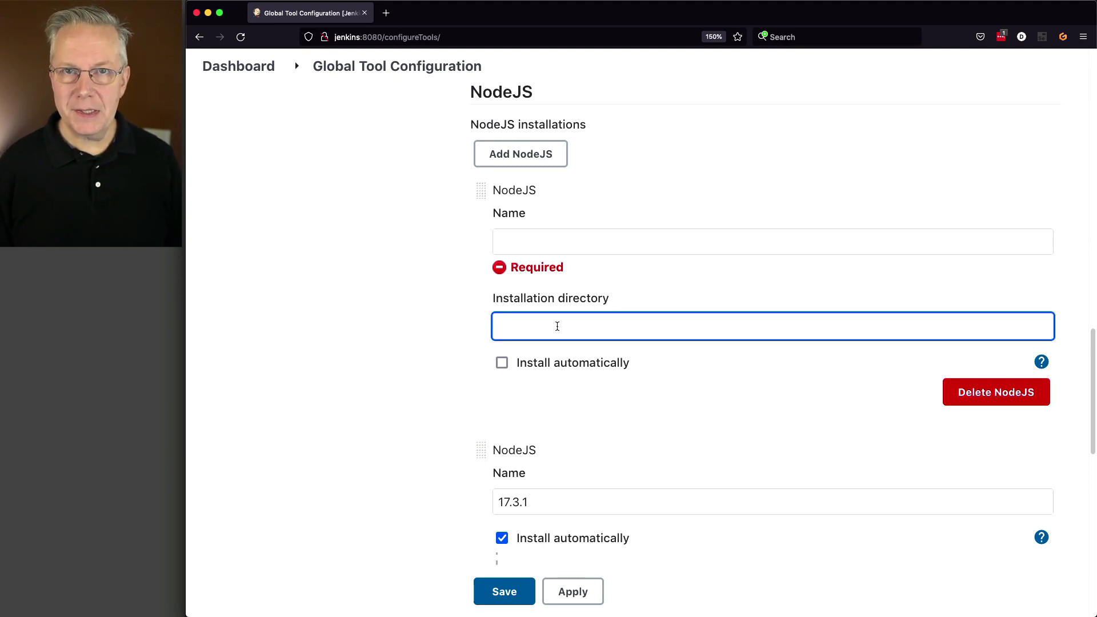
type("/opt/tools/nodejs/16.13.2/node-v16.13.2-linux-x64")
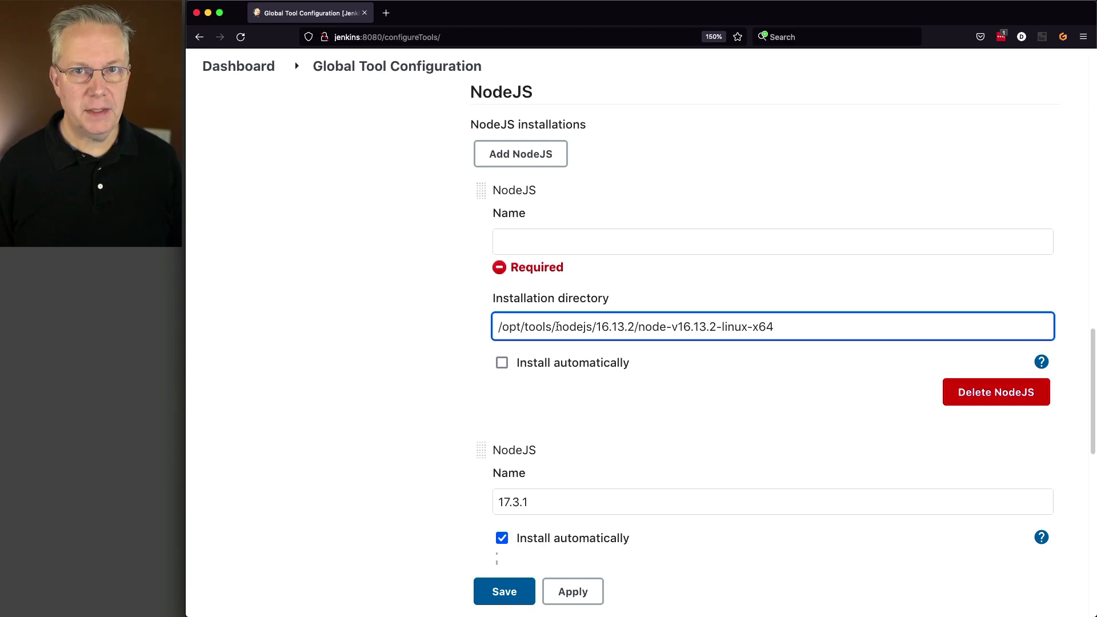
key("shift+Tab")
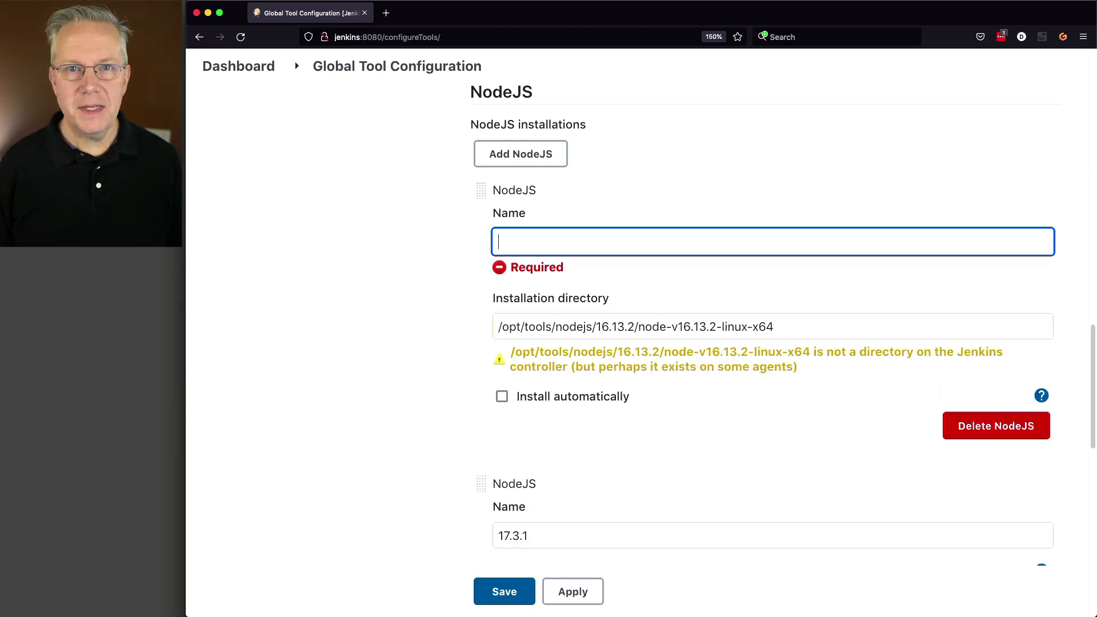
type("16.13.2")
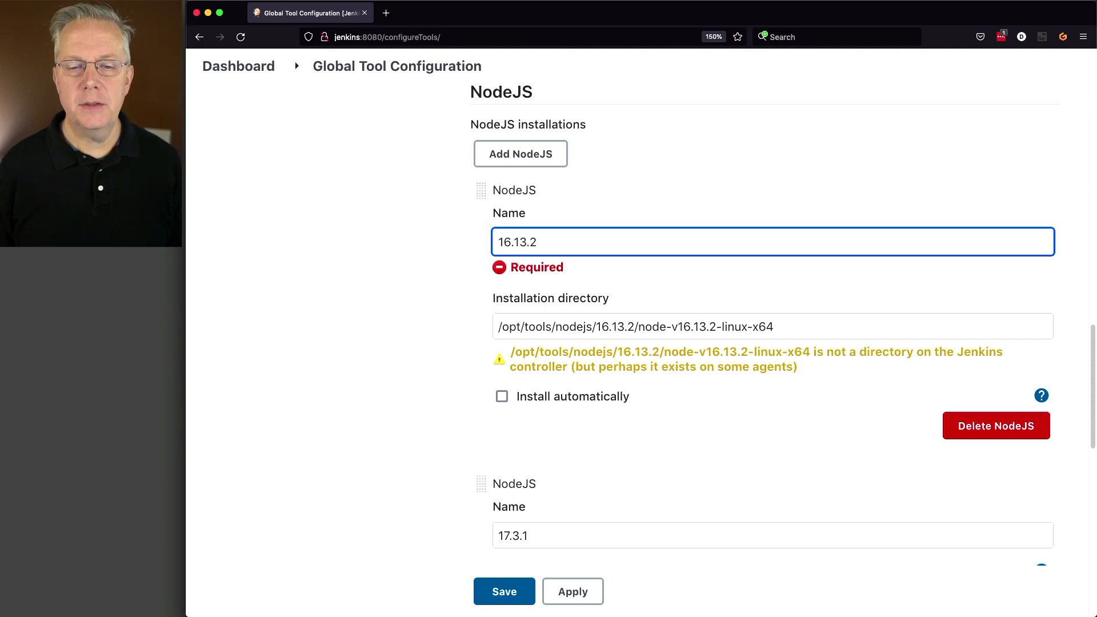
key("Tab")
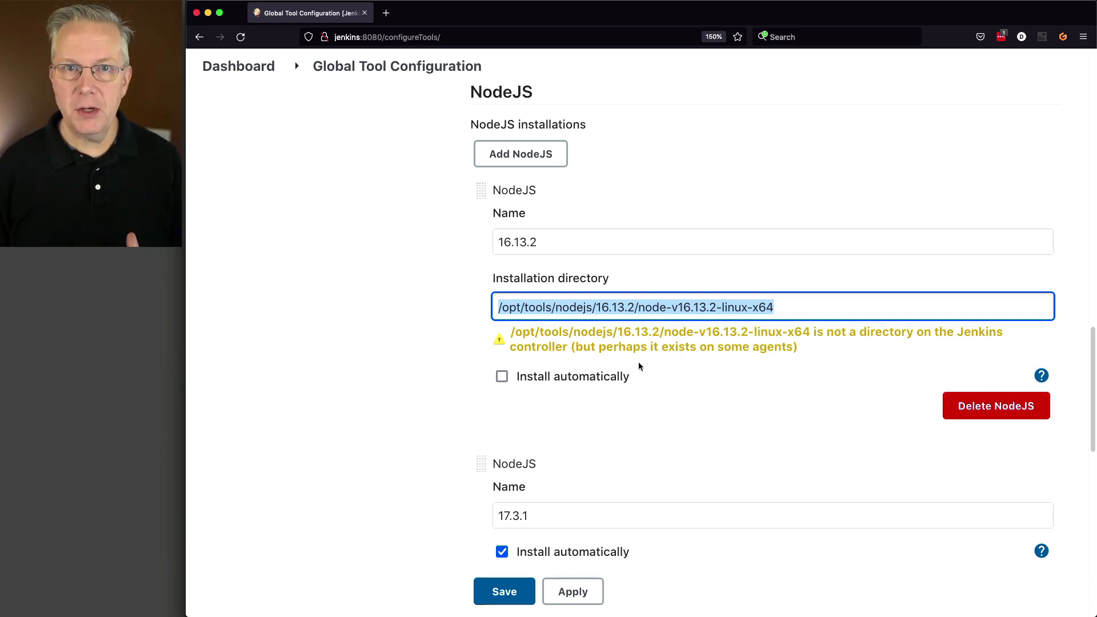
left_click(513, 594)
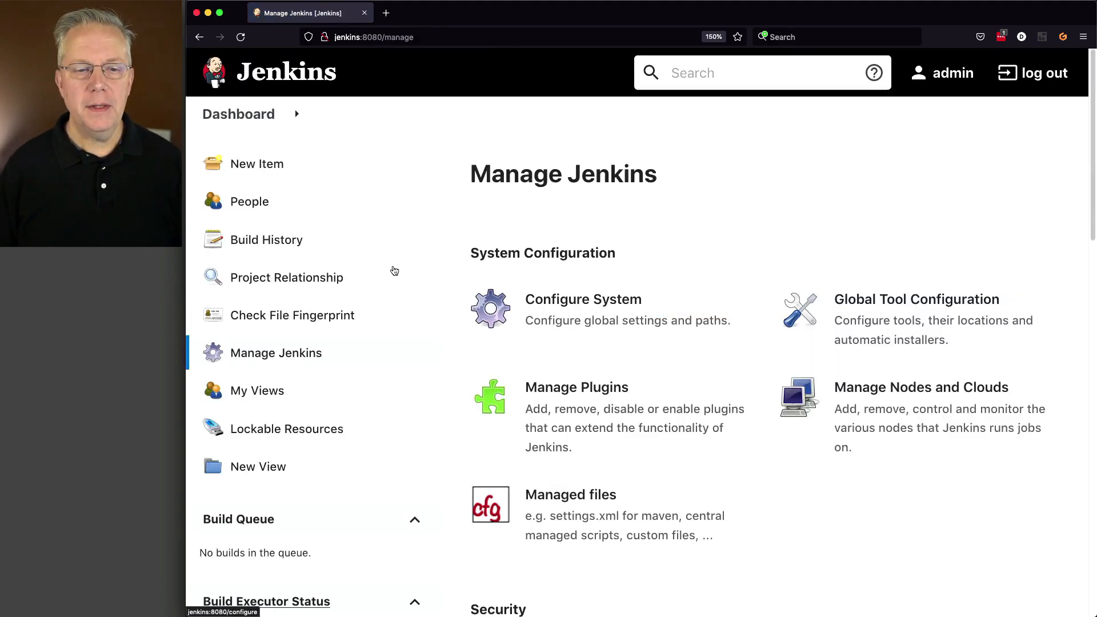
Change the test-nodejs pipeline script's nodejs tool to '16.13.2' and save the configuration.
left_click(260, 125)
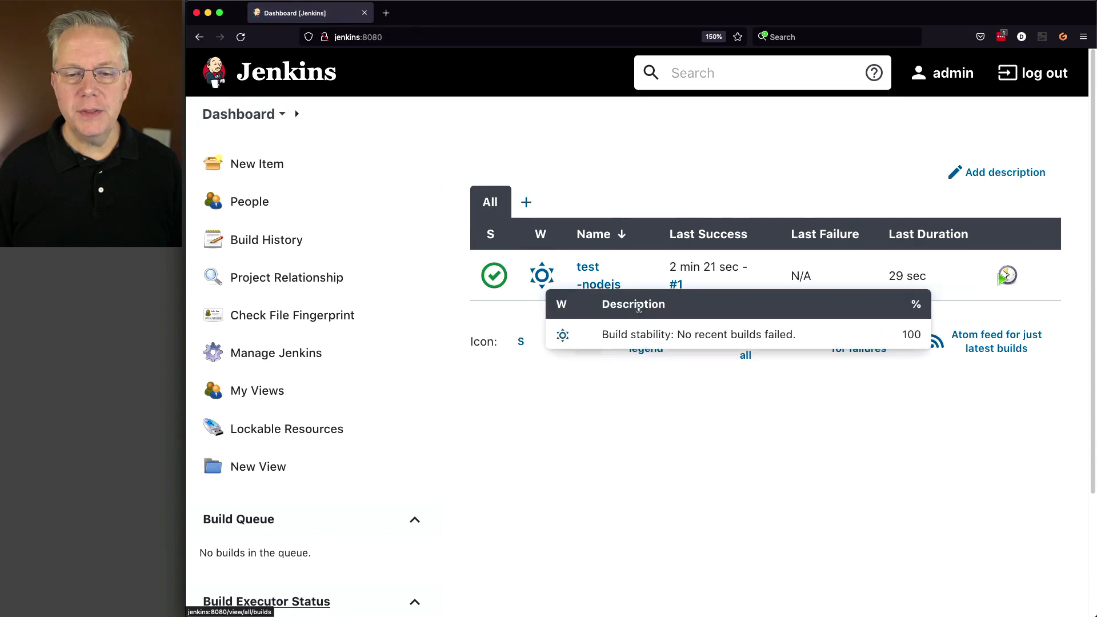
left_click(606, 290)
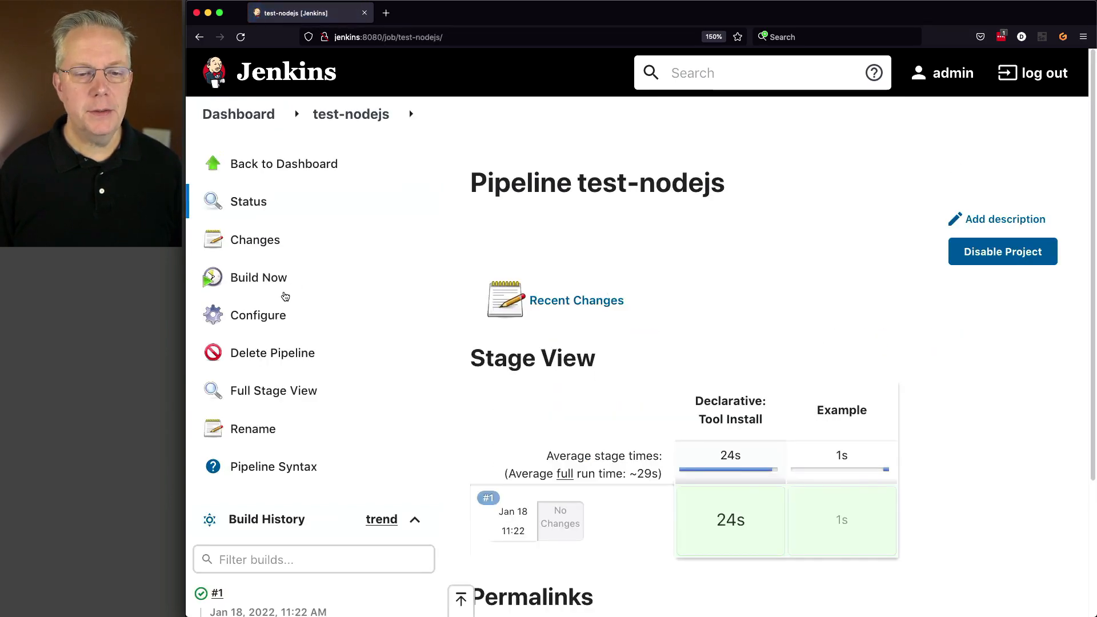
left_click(275, 315)
scroll(578, 383, "down", 15)
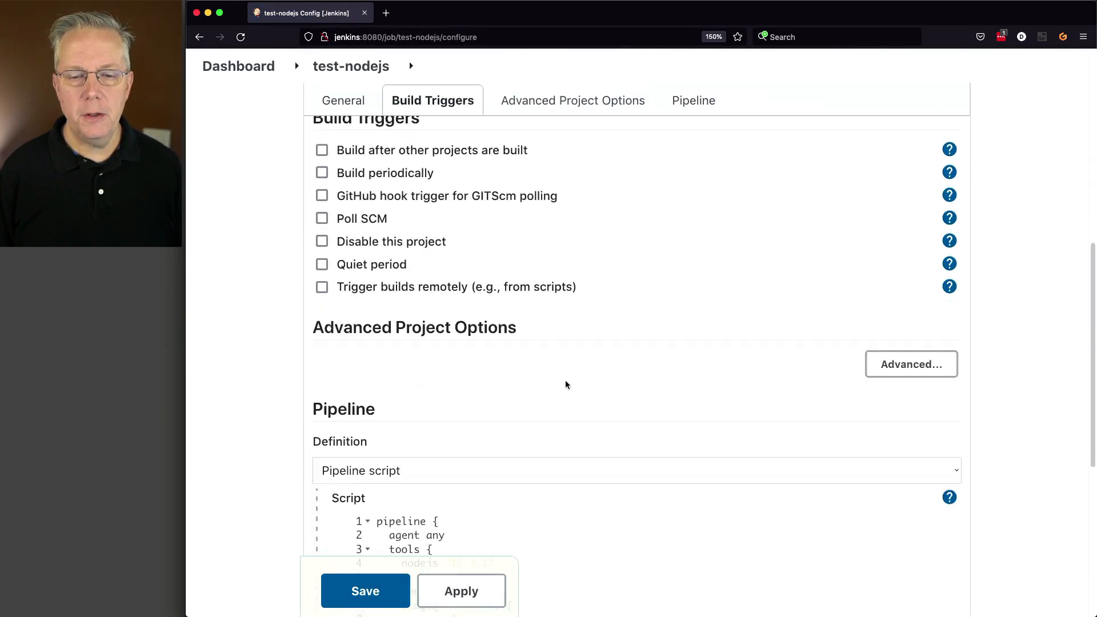
left_click_drag(452, 232, 486, 232)
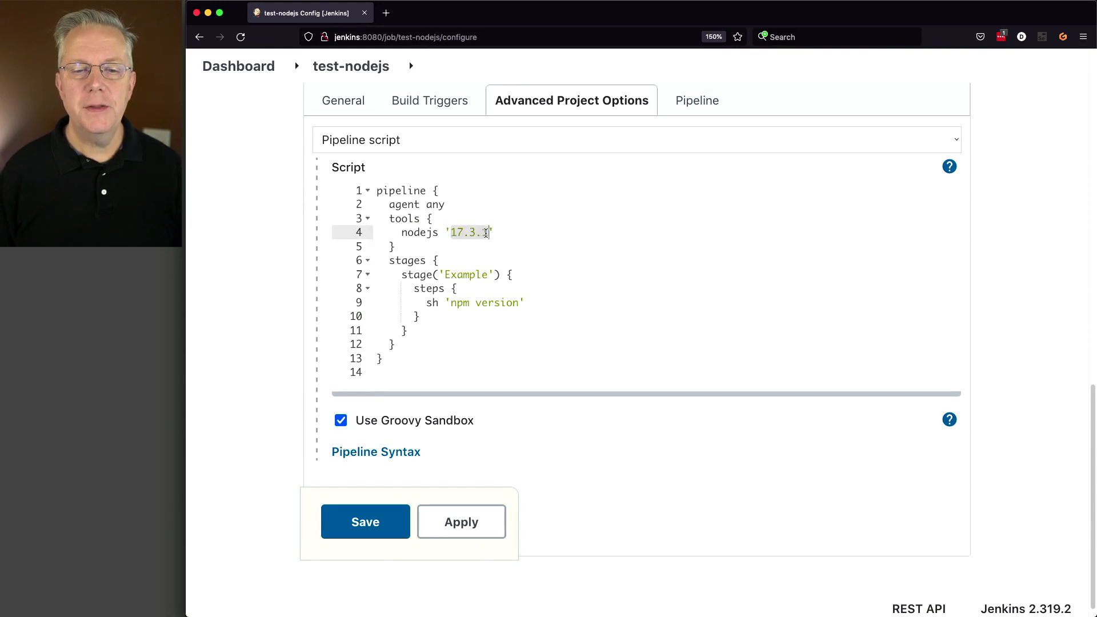
type("16.13")
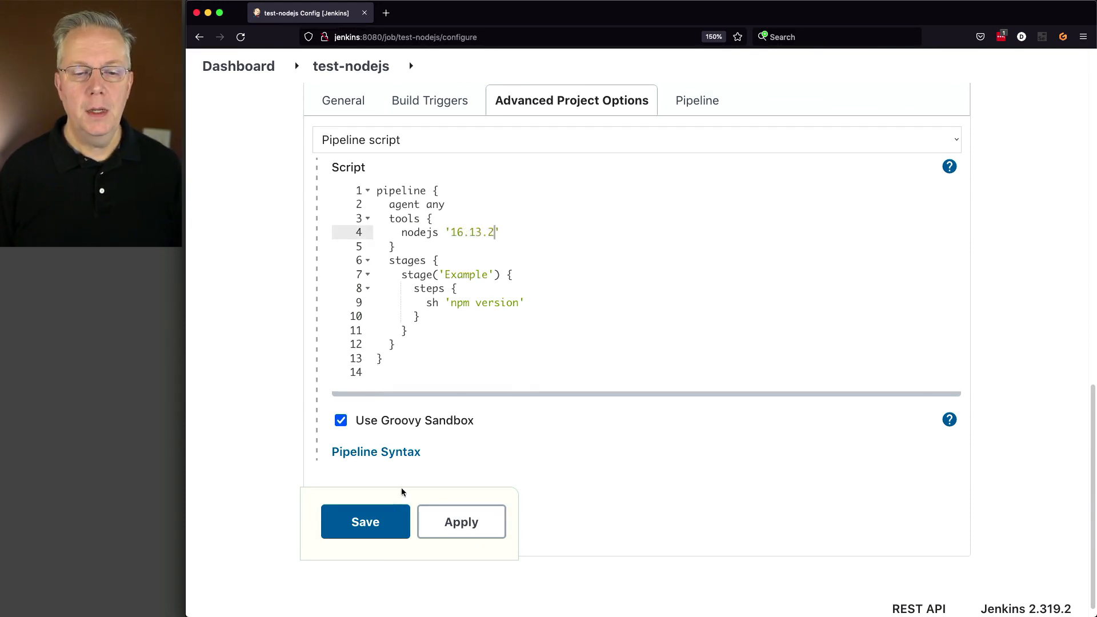
left_click(381, 524)
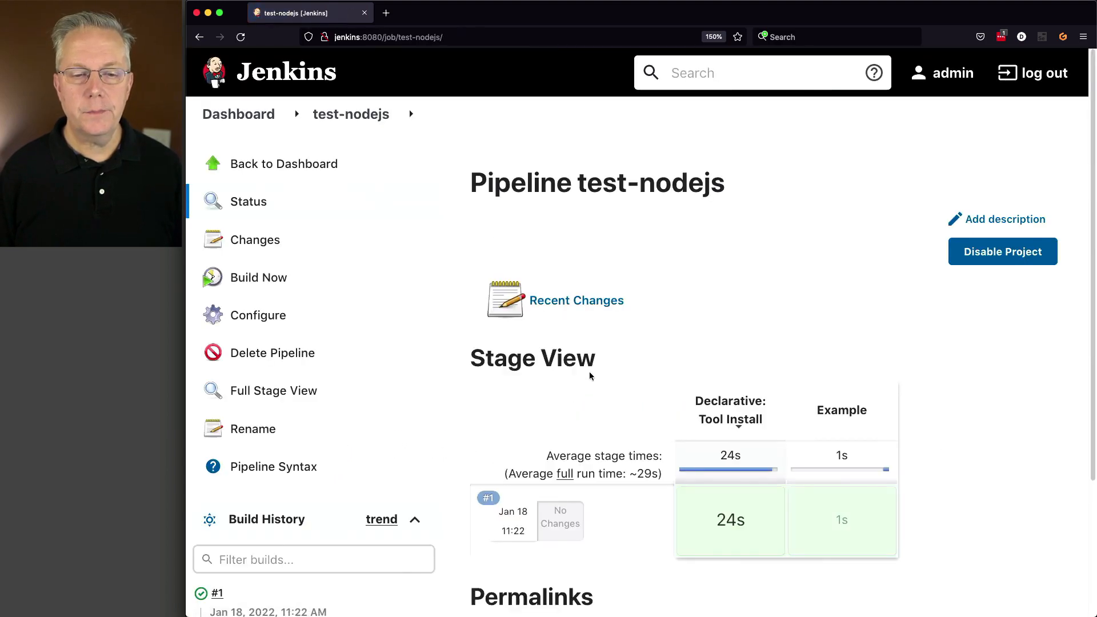
Build test-nodejs again and review the node version in build #2's console output.
left_click(268, 280)
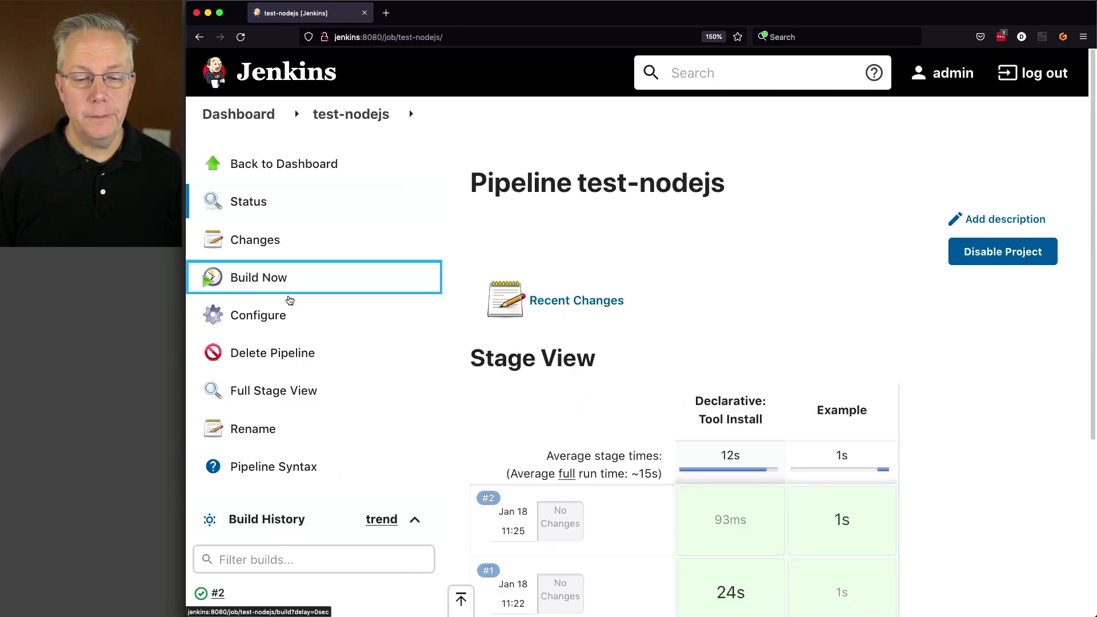
scroll(252, 331, "down", 3)
left_click(202, 433)
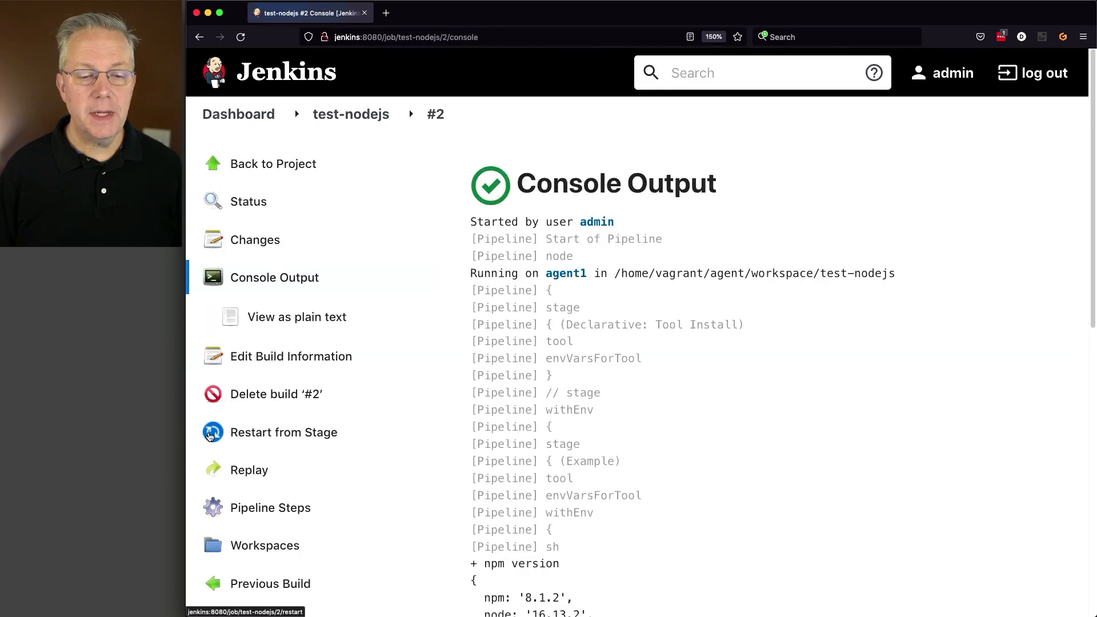
scroll(687, 424, "down", 5)
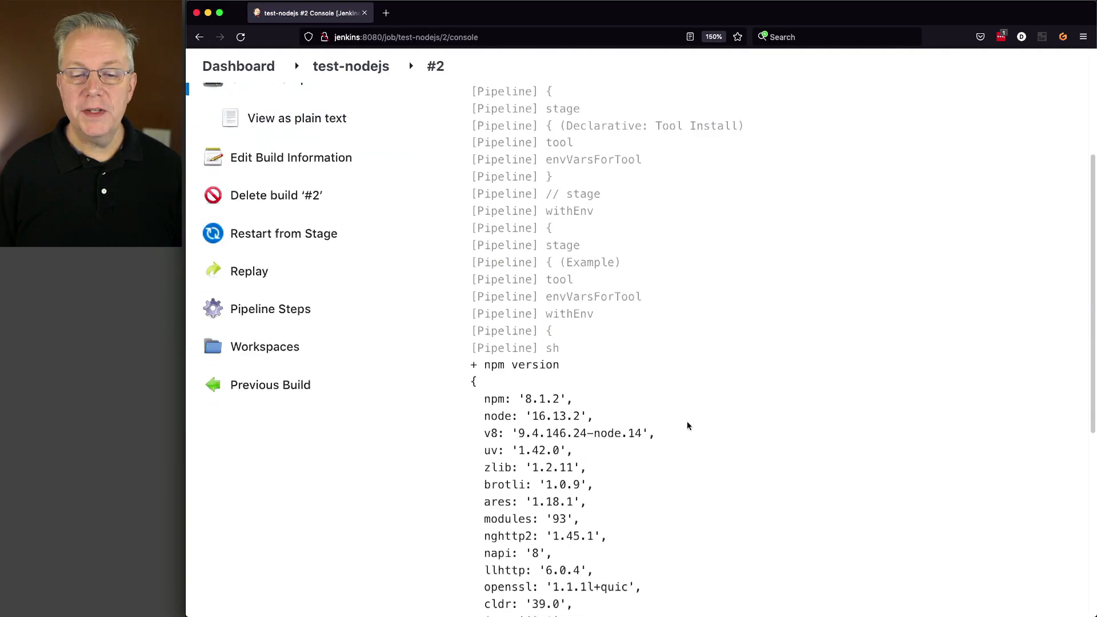
left_click_drag(531, 325, 572, 325)
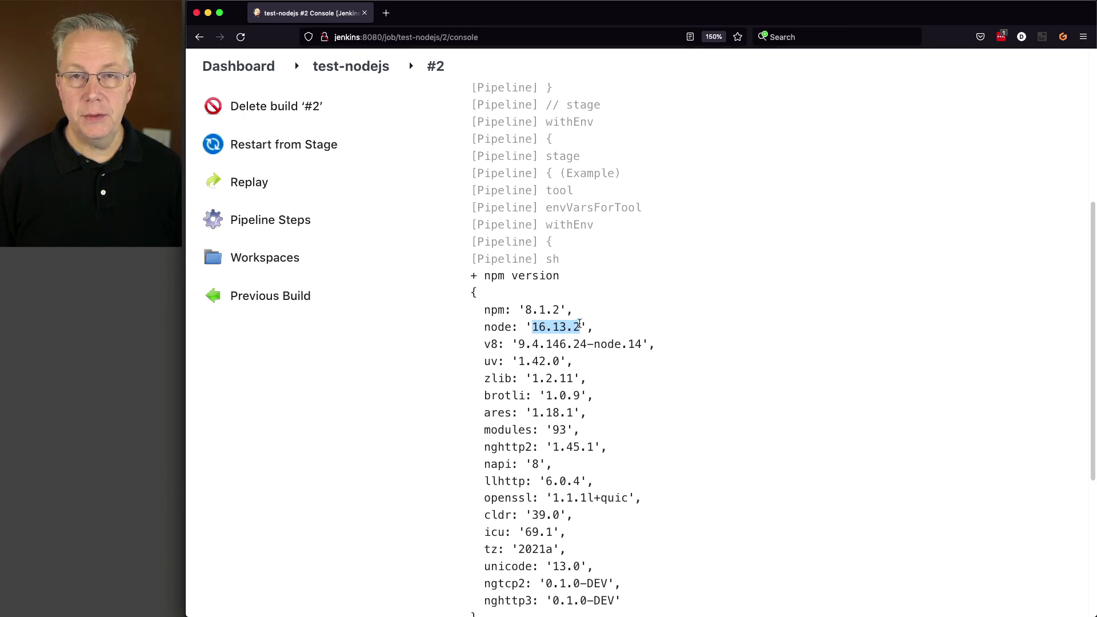
scroll(793, 316, "up", 3)
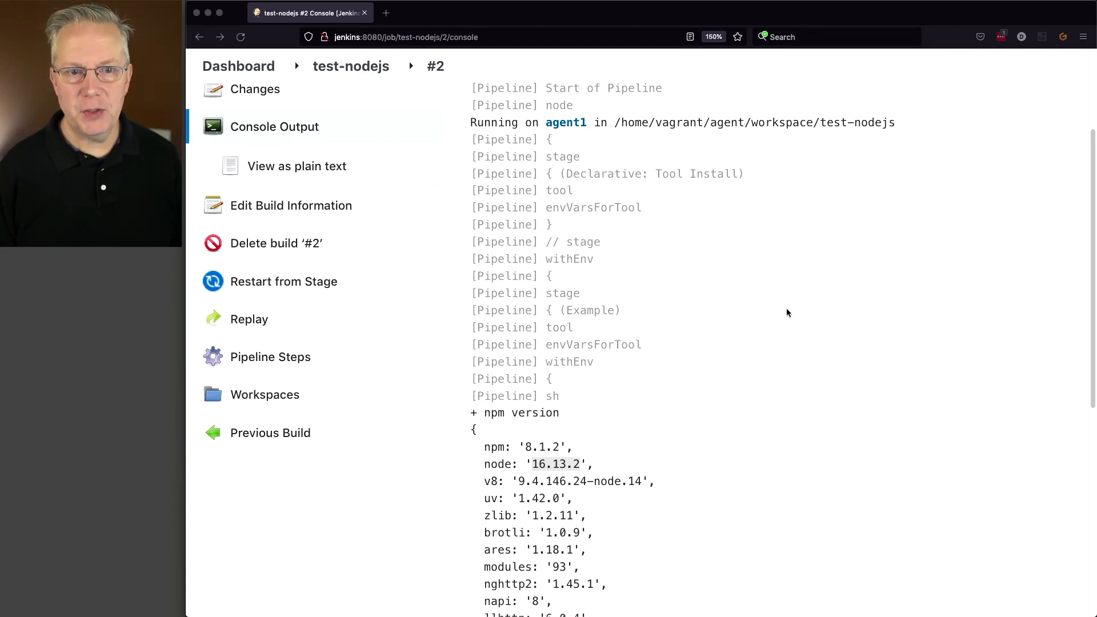
Return to Global Tool Configuration and add another NodeJS installation below the existing ones.
left_click(248, 70)
left_click(245, 67)
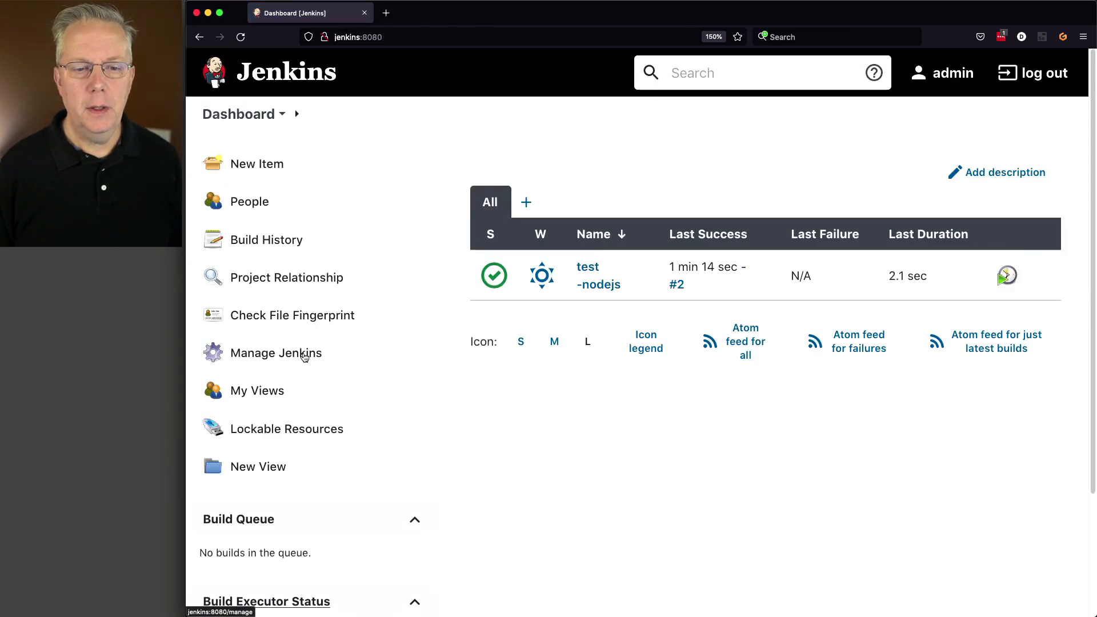
left_click(305, 357)
left_click(933, 312)
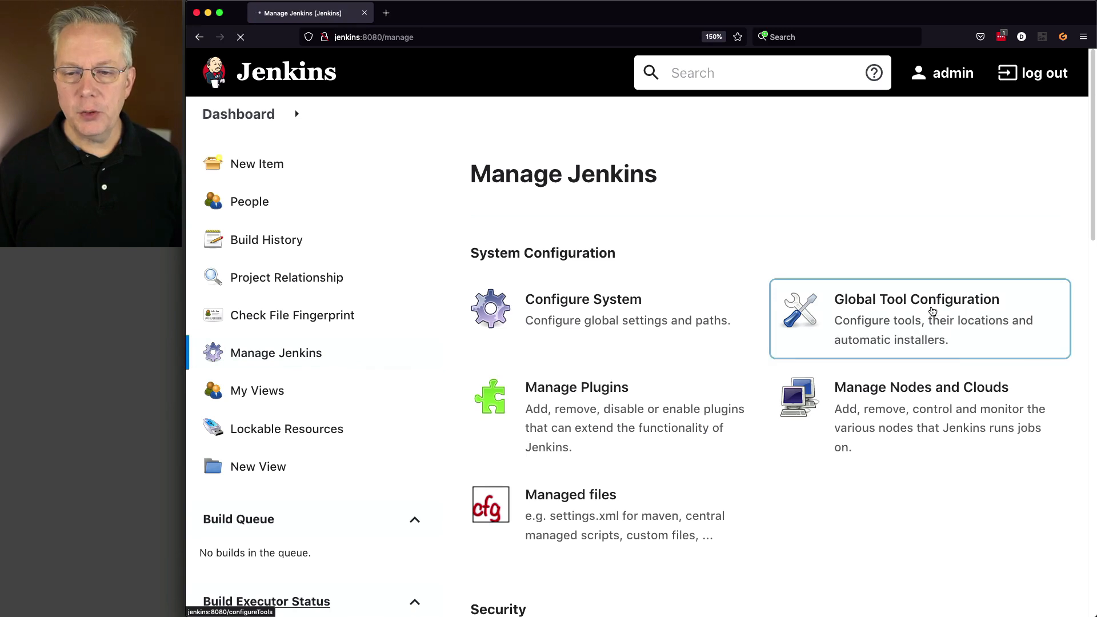
scroll(769, 312, "down", 15)
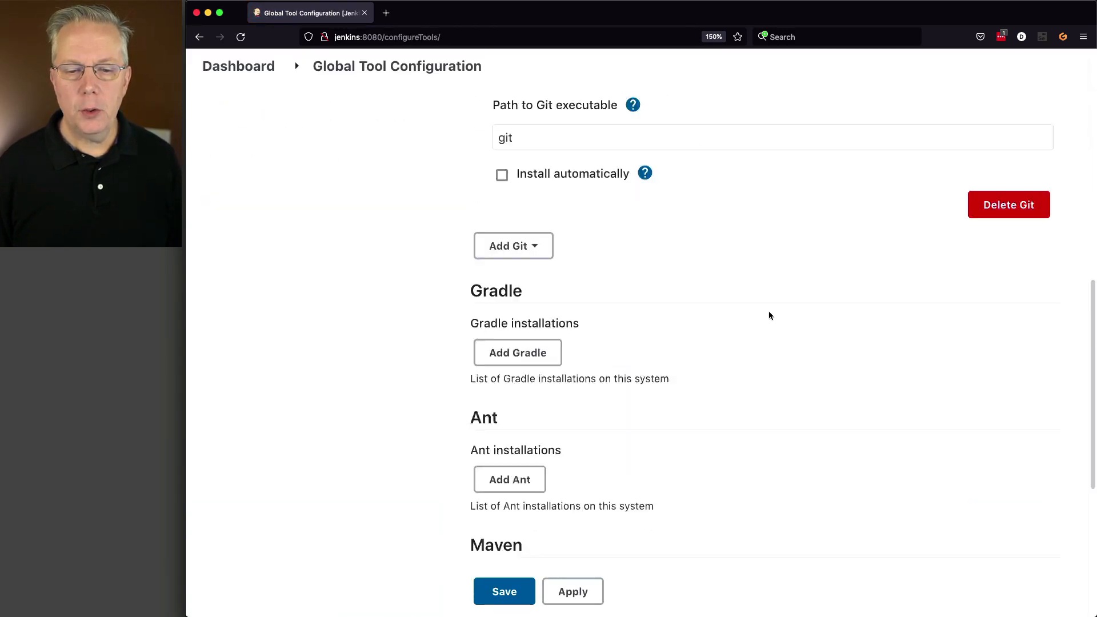
left_click(586, 393)
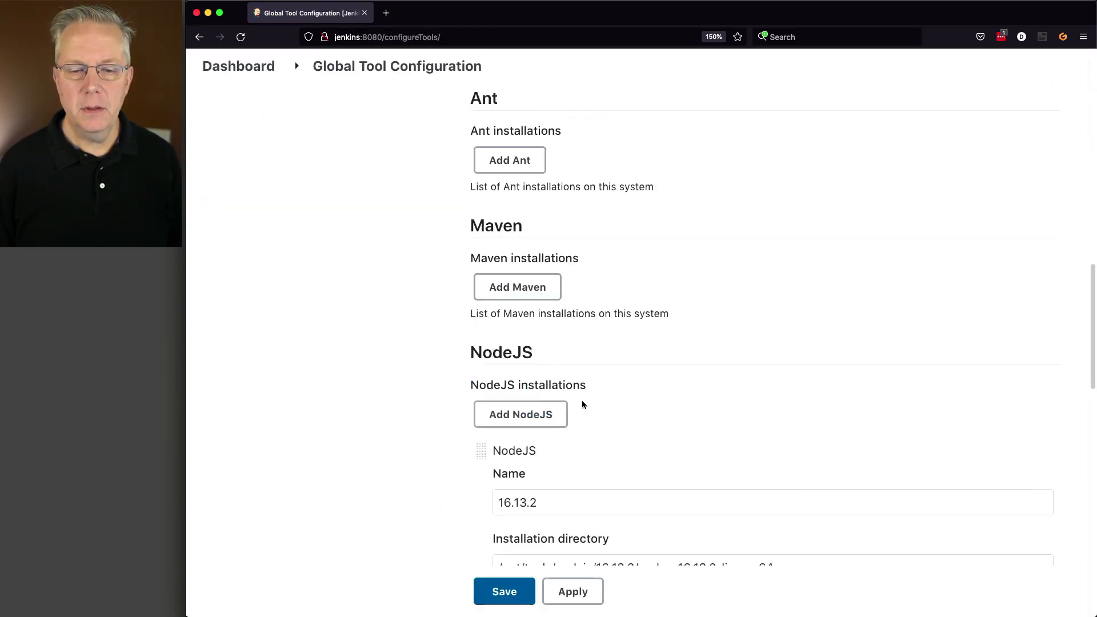
scroll(576, 404, "down", 3)
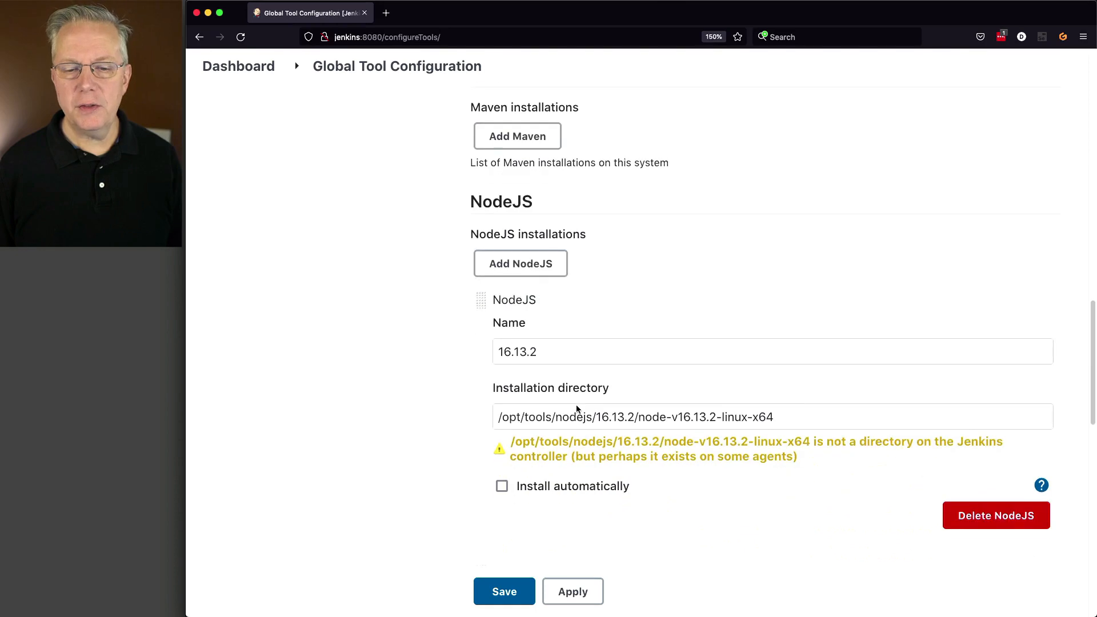
left_click(506, 258)
scroll(577, 309, "down", 15)
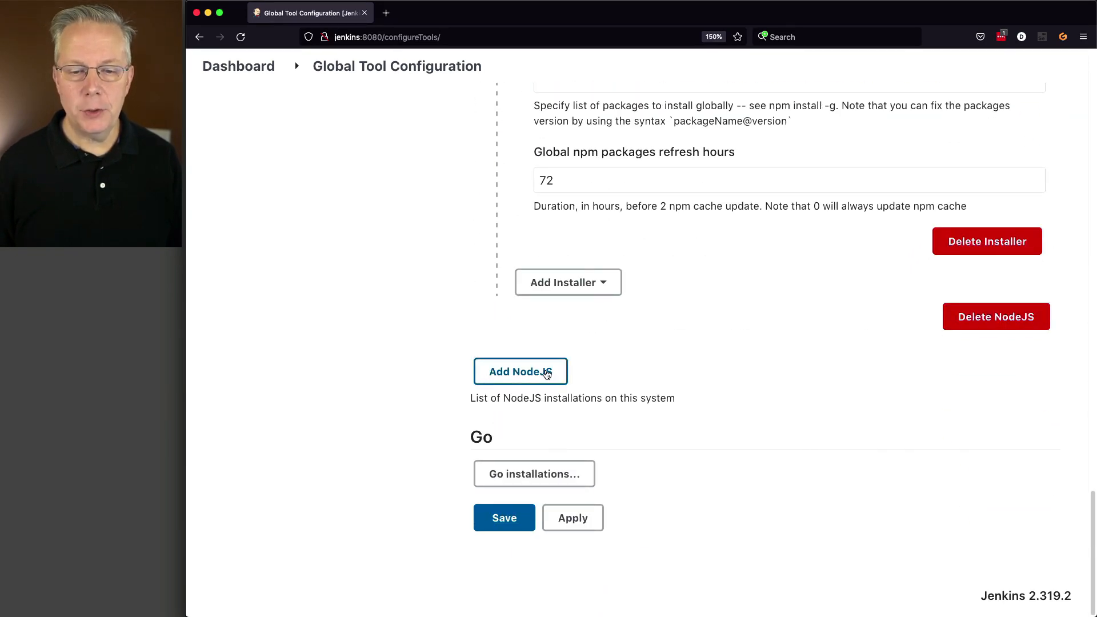
left_click(546, 374)
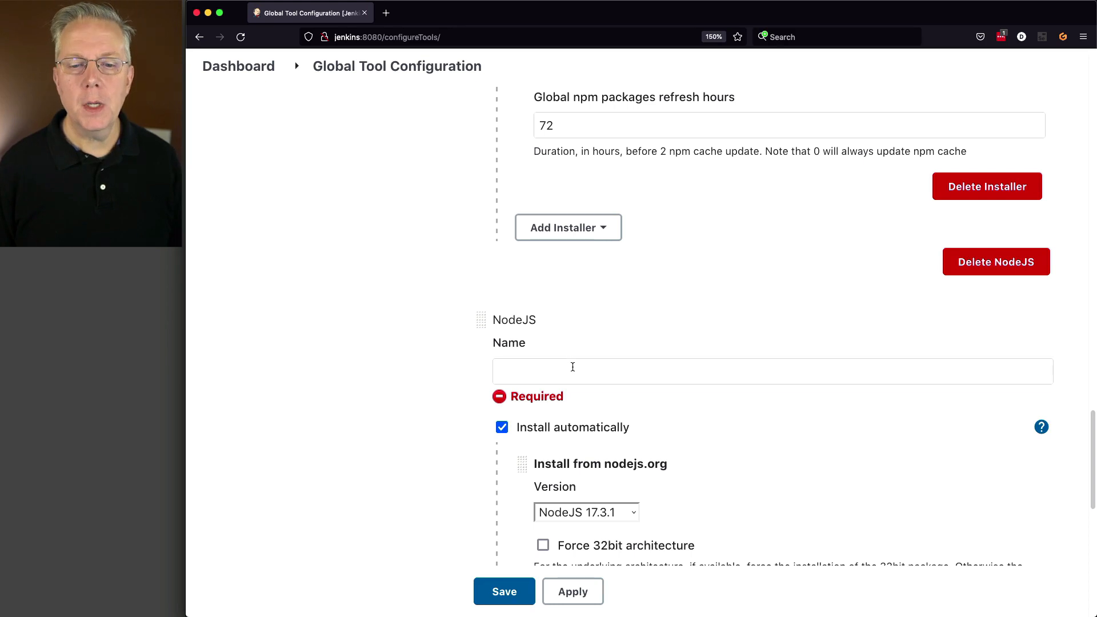
Name the new NodeJS installation 14.18.3 and delete its default install-from-nodejs.org installer.
left_click(571, 365)
type("14.")
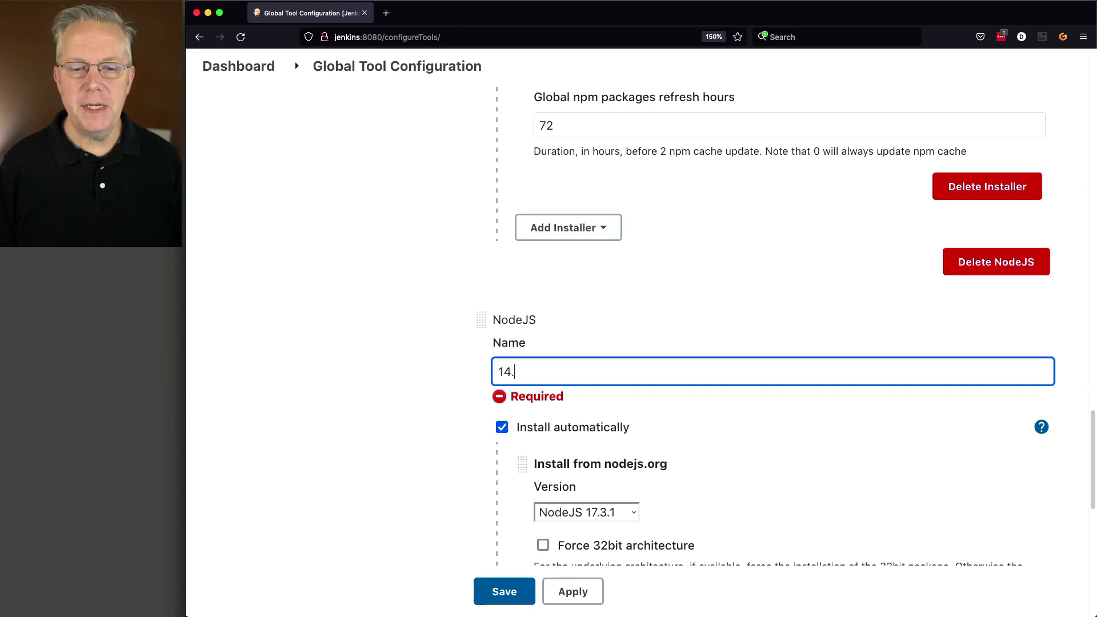
type("18.3")
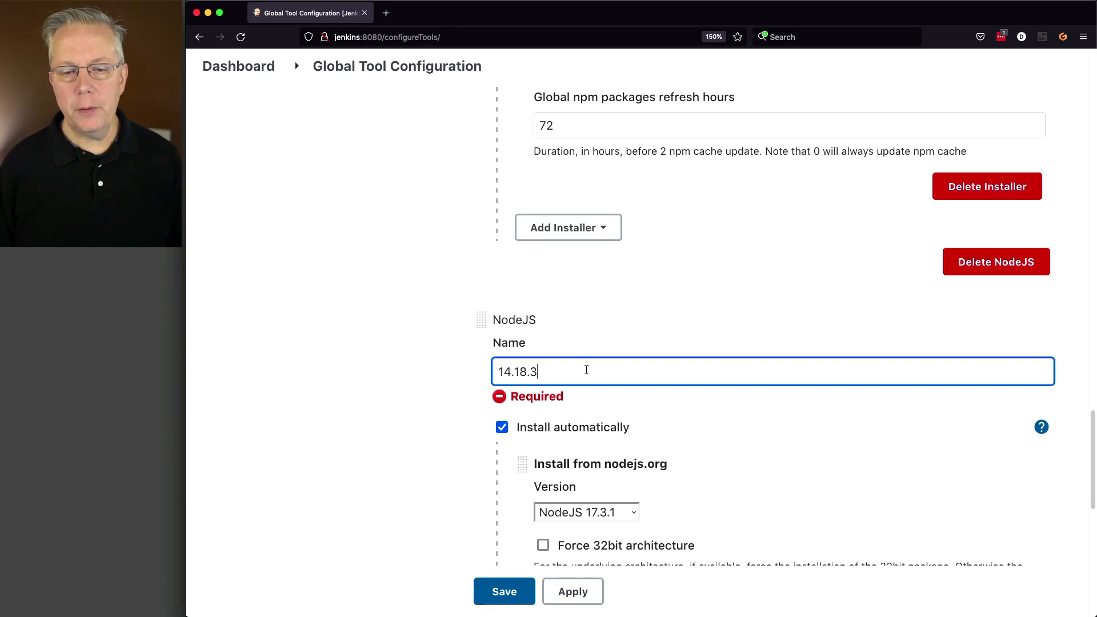
scroll(785, 443, "down", 5)
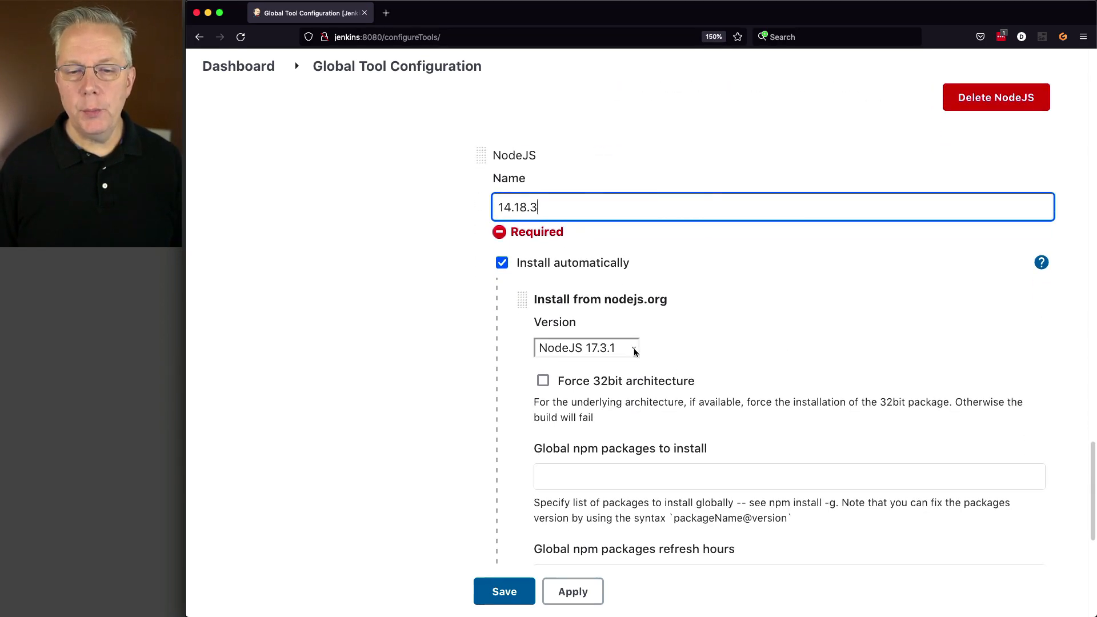
scroll(873, 410, "down", 4)
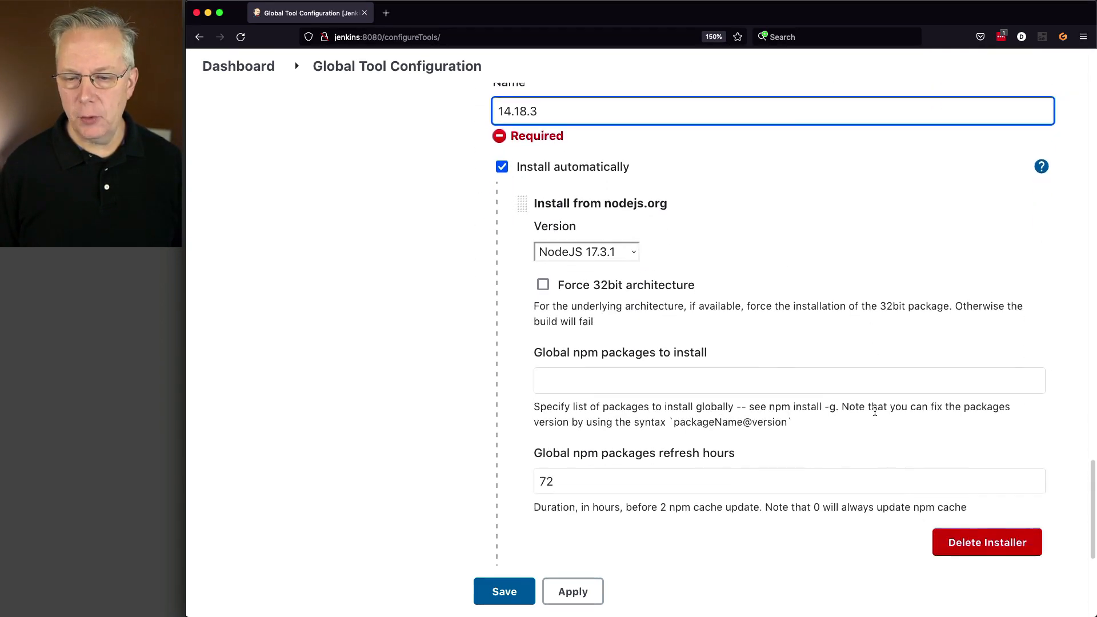
left_click(996, 516)
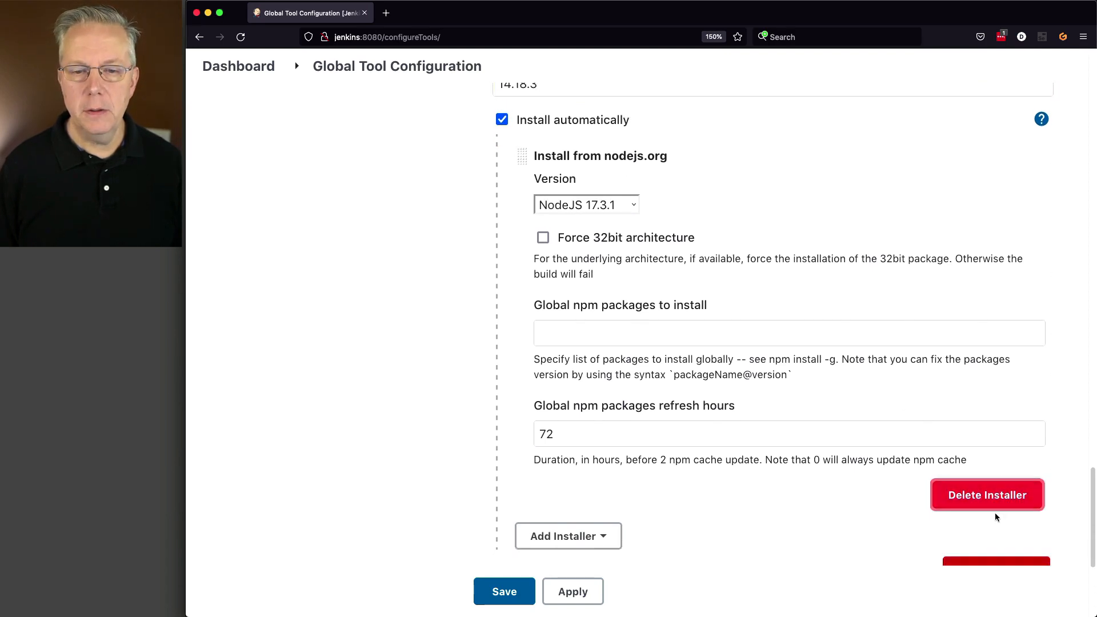
left_click(962, 501)
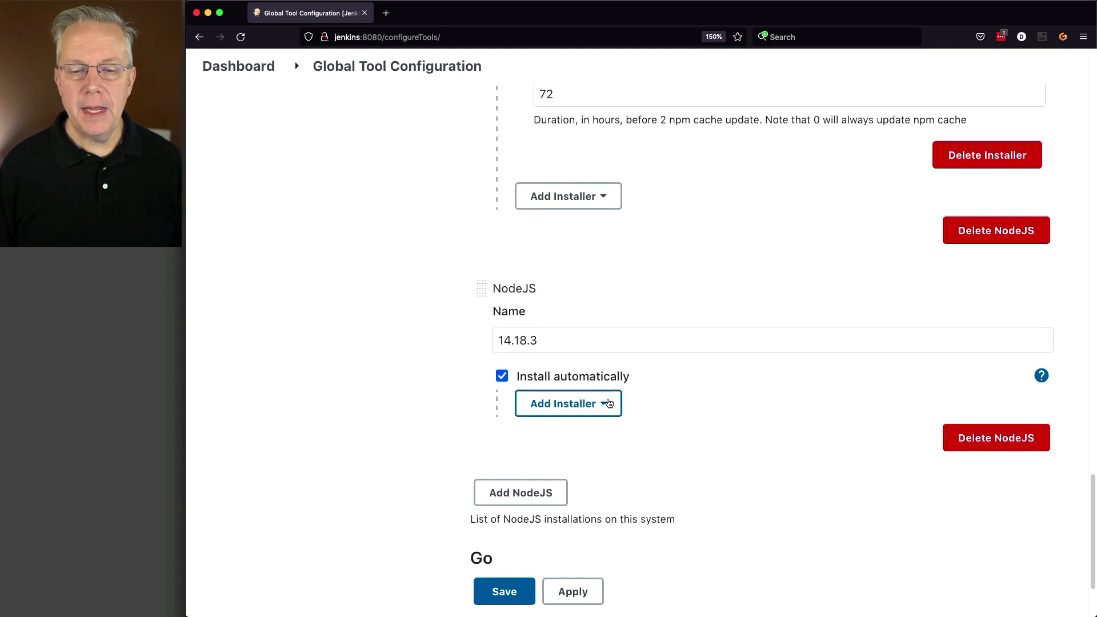
Add an Extract *.zip/*.tar.gz installer to it and set its label to linux.
left_click(609, 404)
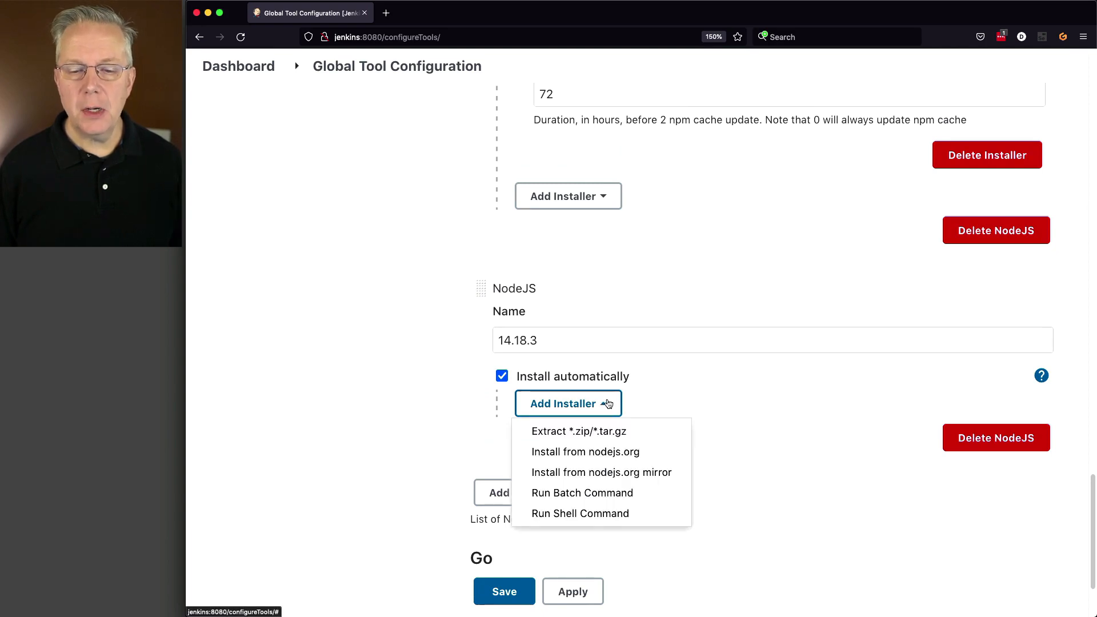
left_click(566, 432)
scroll(586, 407, "down", 2)
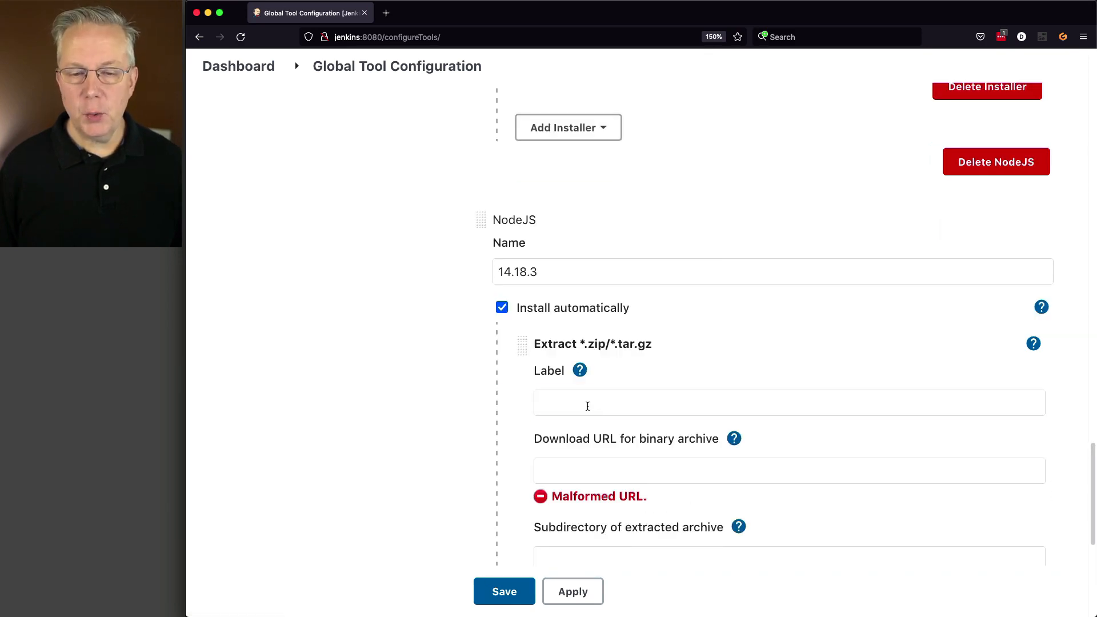
left_click(588, 405)
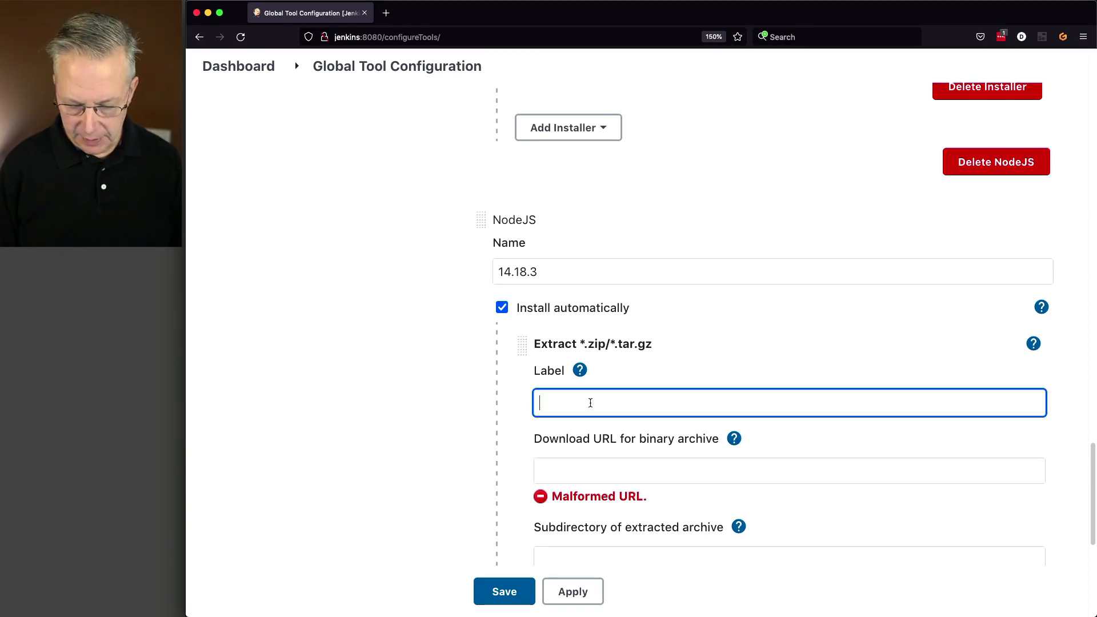
type("linux")
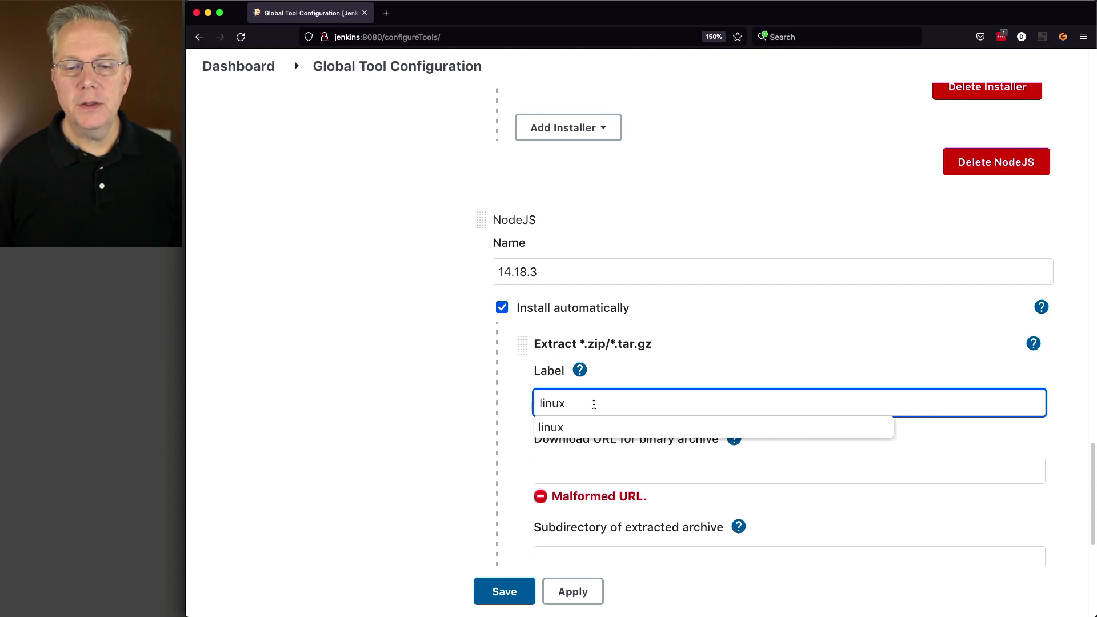
left_click(592, 420)
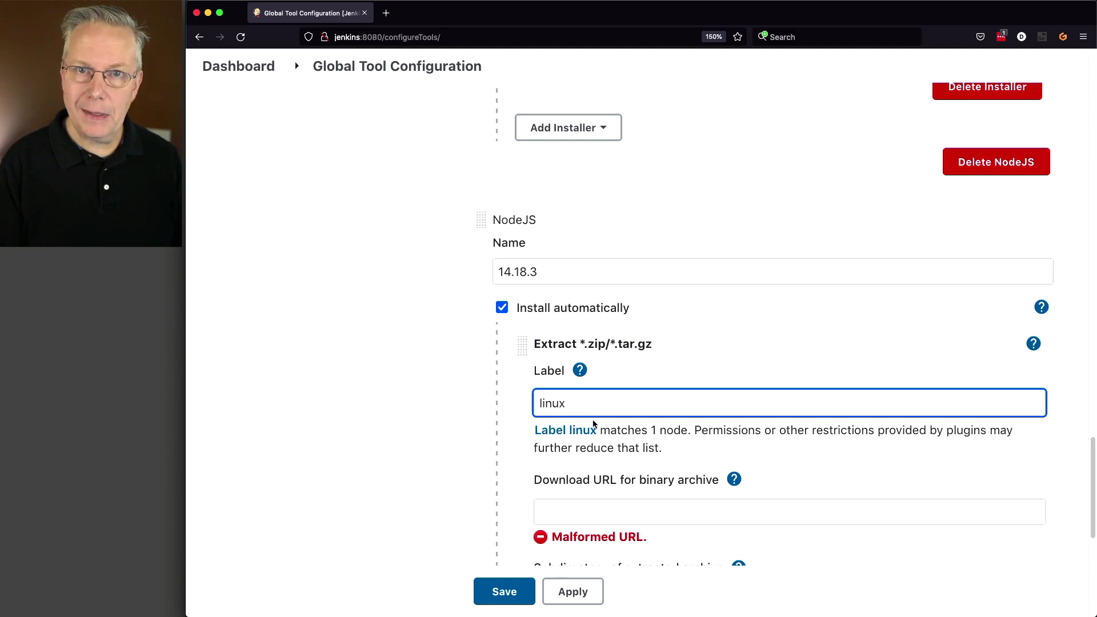
scroll(592, 419, "down", 3)
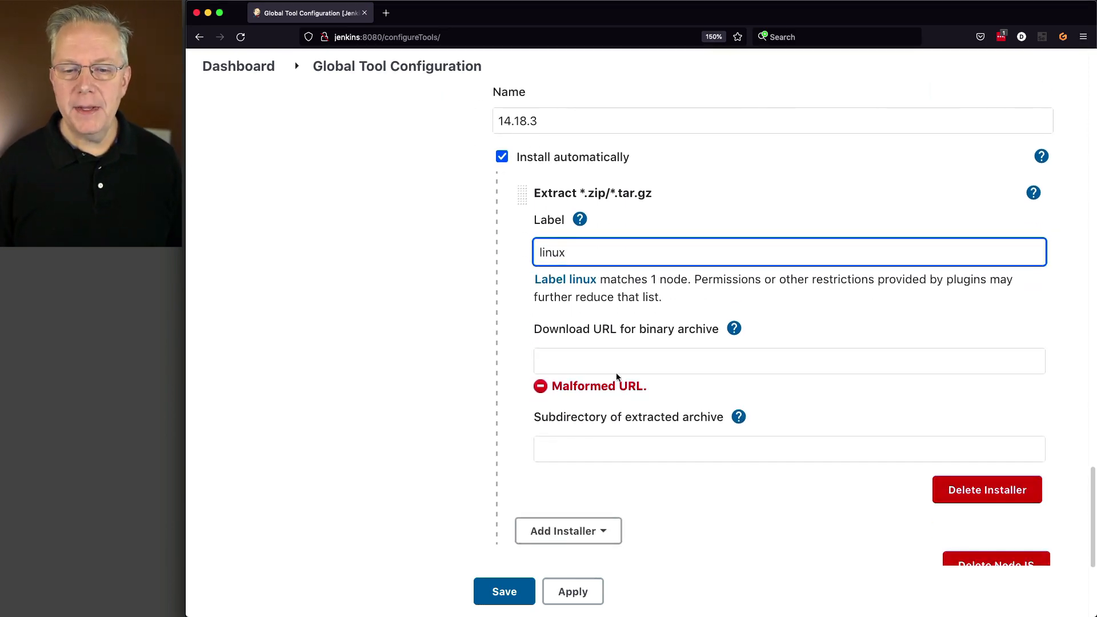
left_click(604, 362)
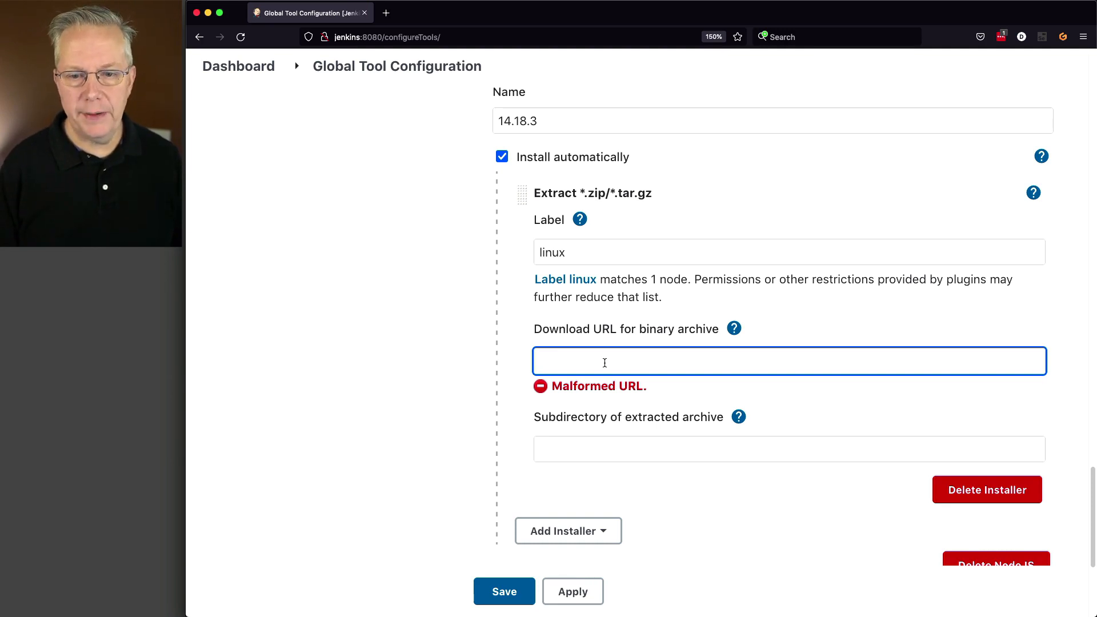
type("https://nodejs.org/dist/v14.18.3/node-v14.18.3-linux-x64.tar.gz")
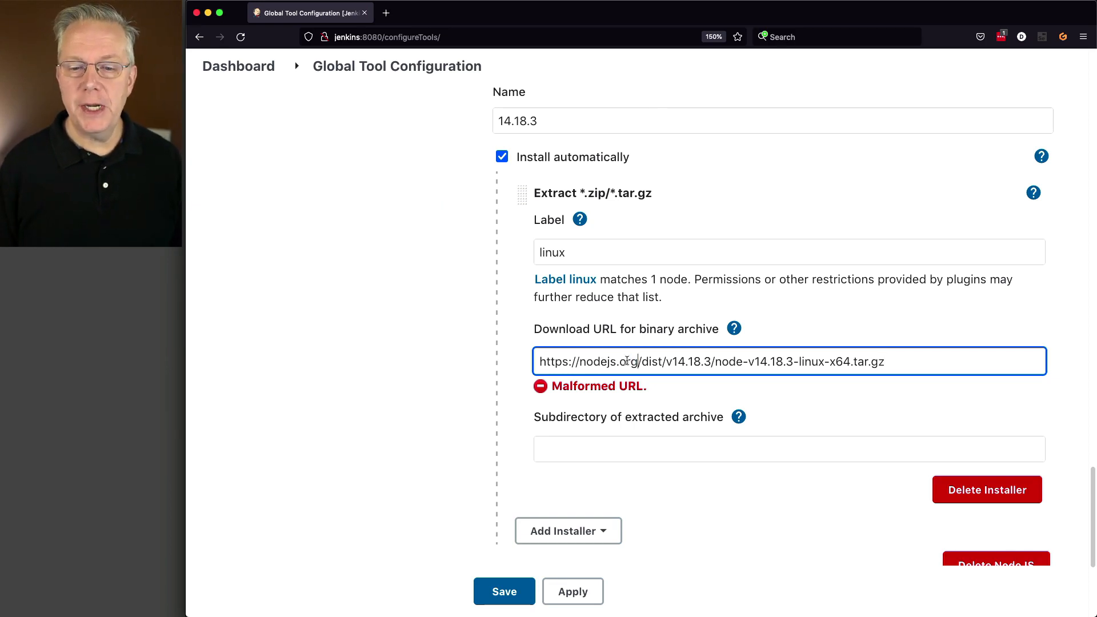
left_click_drag(638, 358, 529, 358)
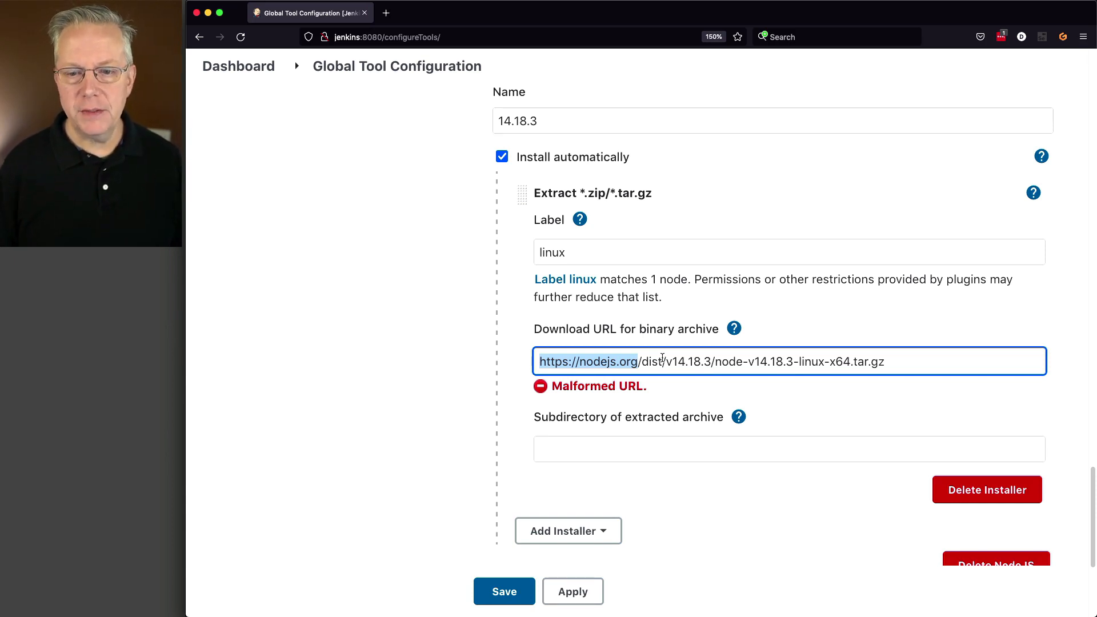
left_click(797, 447)
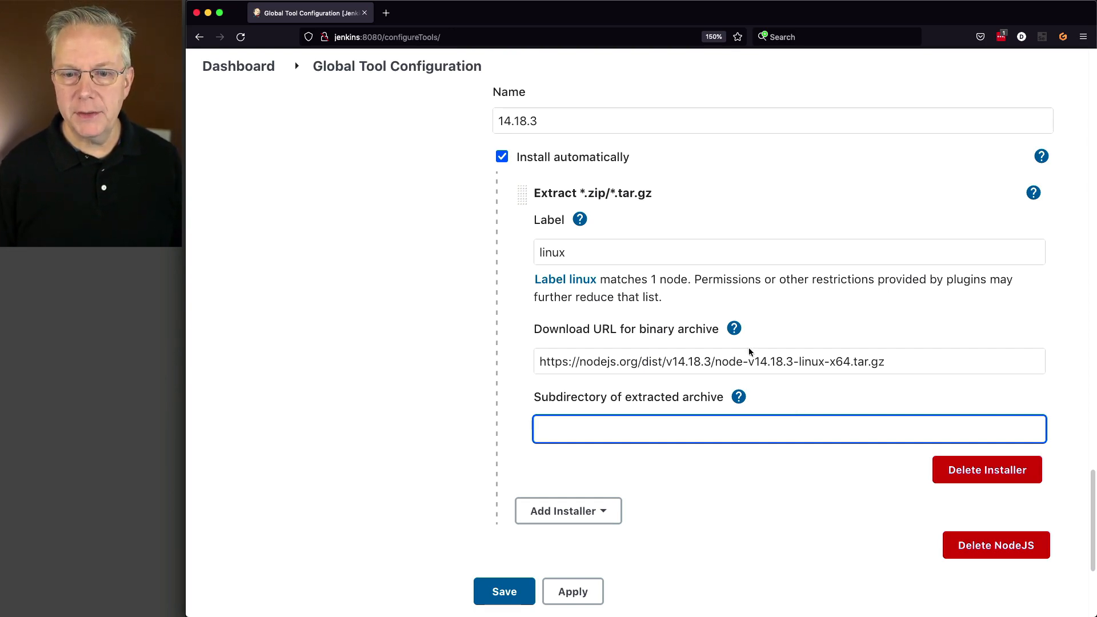
Set the subdirectory of extracted archive to node-v14.18.3-linux-x64 and save the tool configuration.
left_click(736, 362)
left_click_drag(716, 363, 849, 364)
key("super+c")
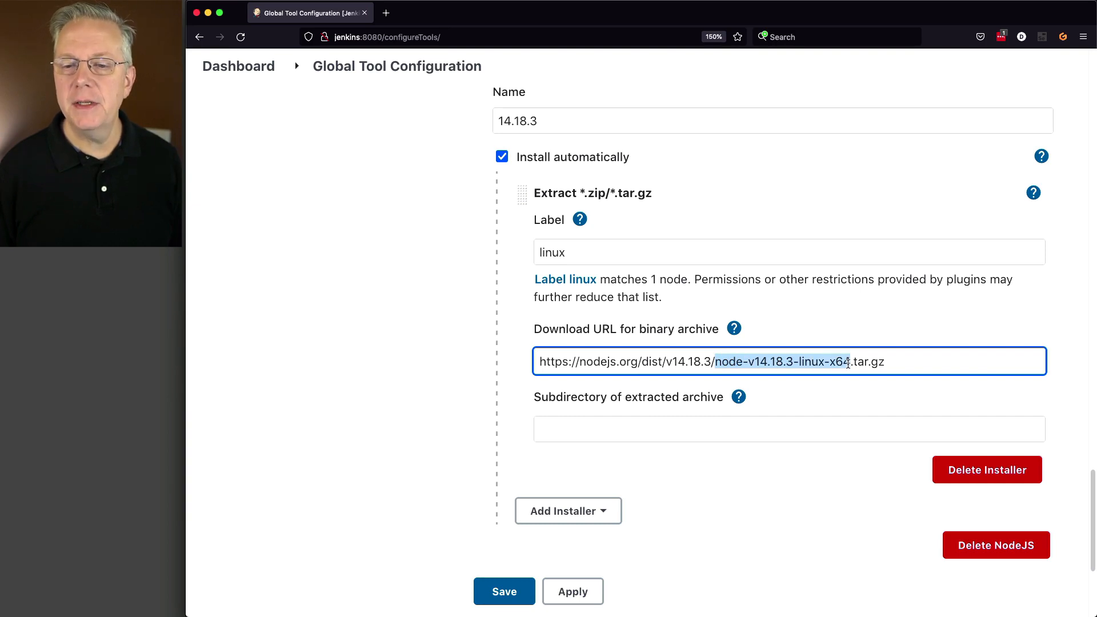
left_click(724, 435)
key("super+v")
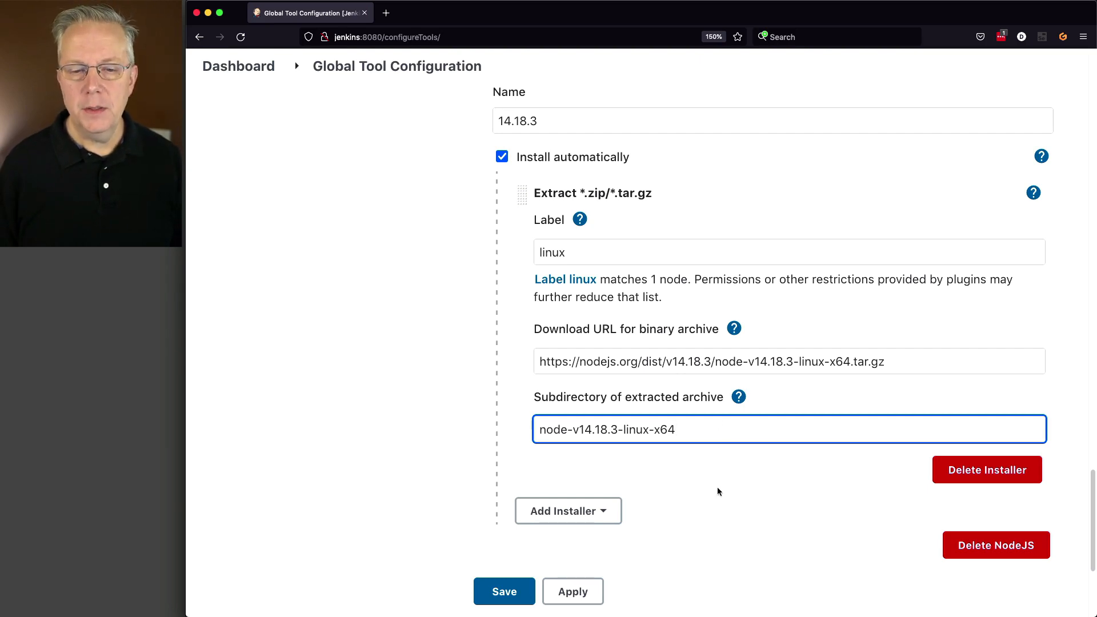
left_click(506, 591)
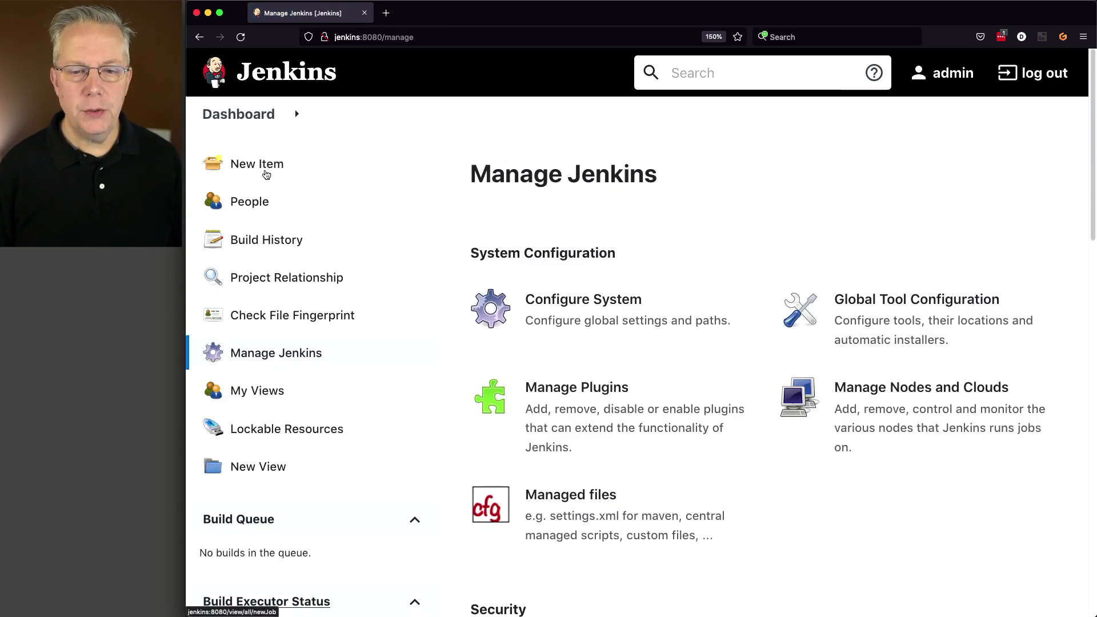
Change the test-nodejs pipeline script's nodejs tool to '14.18.3' and save the configuration.
left_click(220, 120)
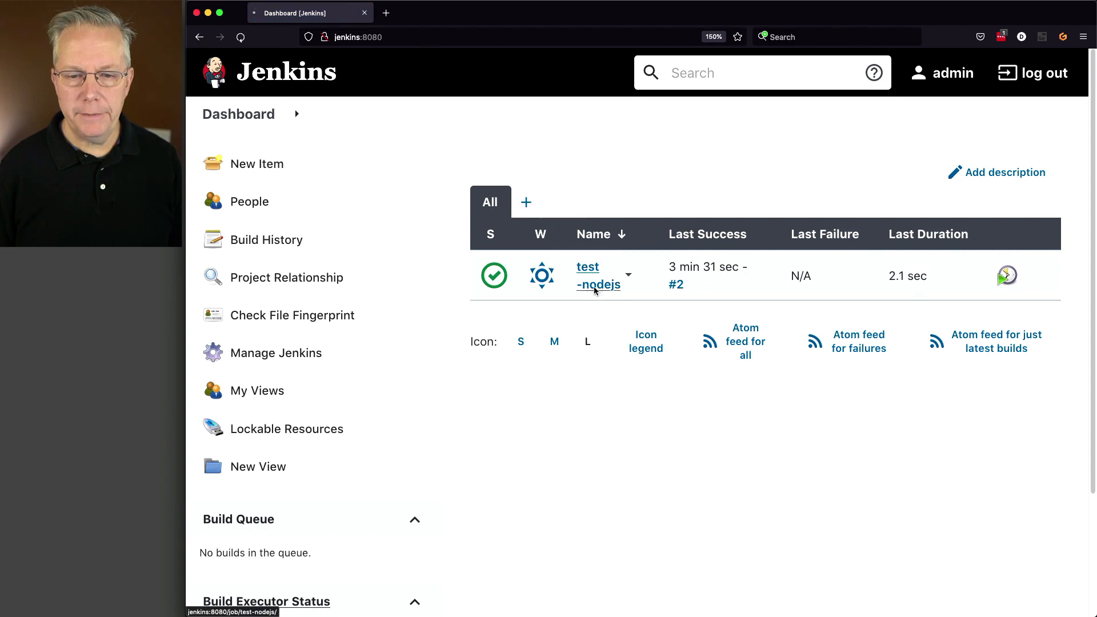
left_click(283, 327)
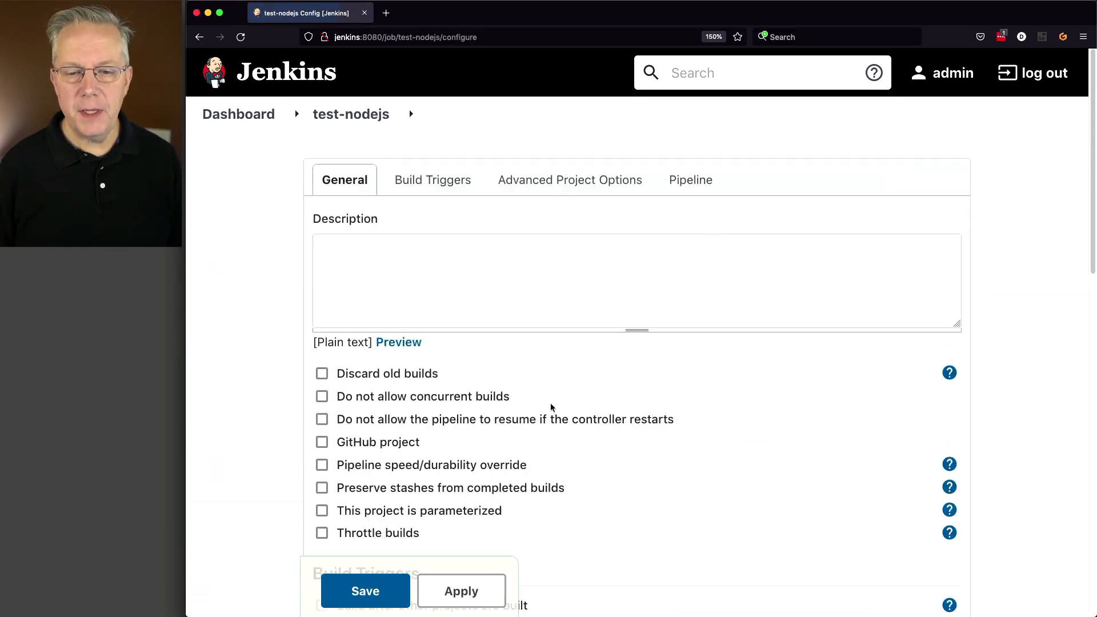
scroll(547, 407, "down", 10)
scroll(547, 407, "down", 3)
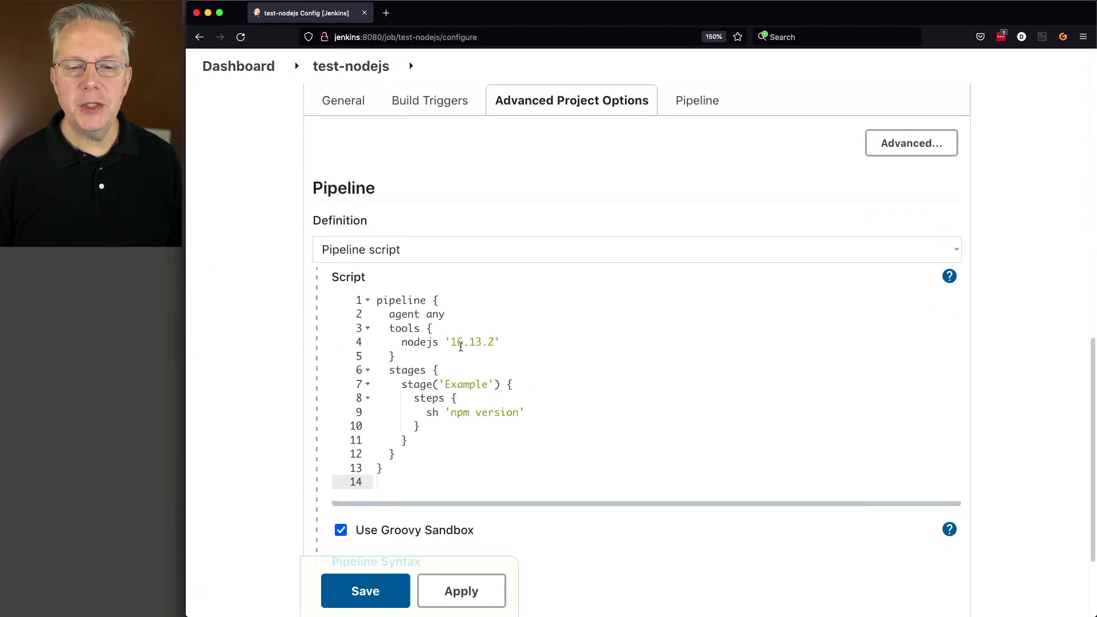
left_click(460, 344)
left_click_drag(451, 341, 501, 342)
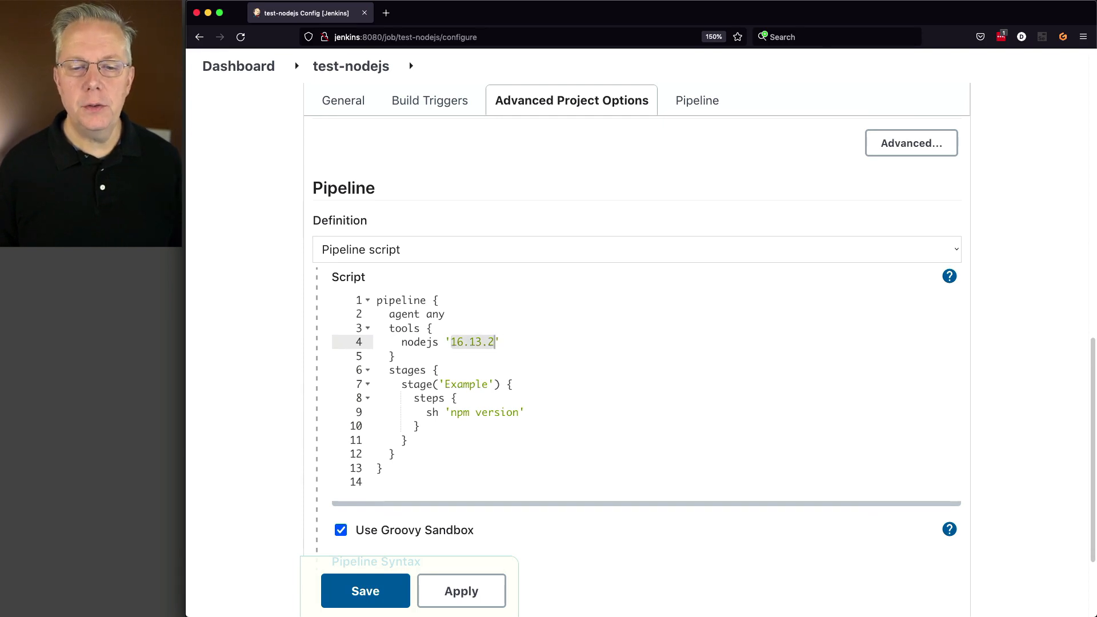
type("14.")
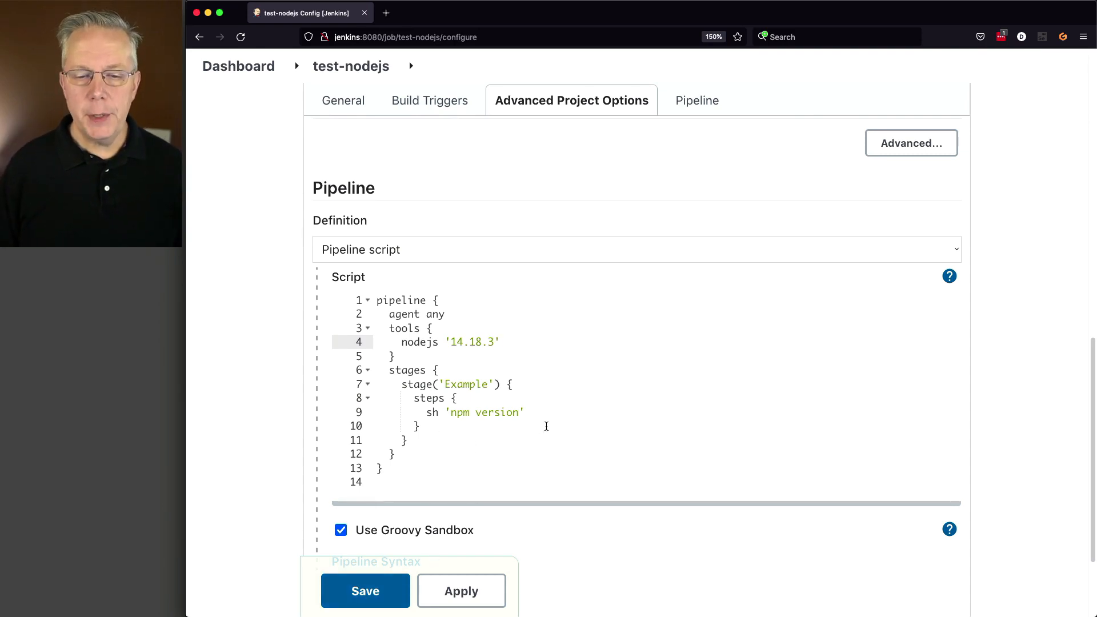
left_click(381, 604)
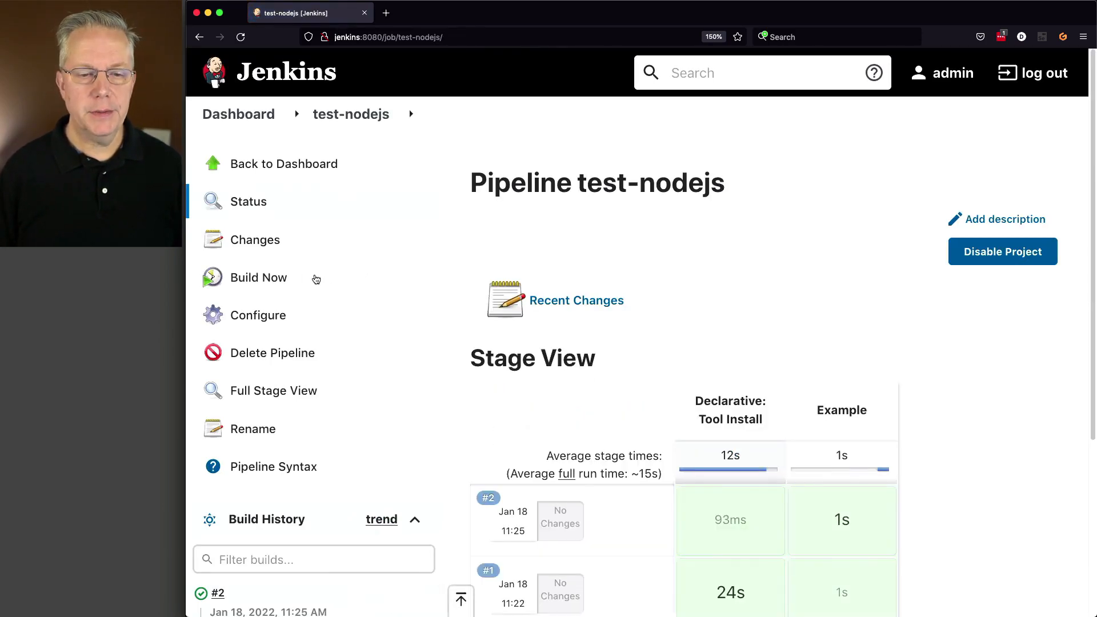
Build test-nodejs again and review the unpacked archive and node version in build #3's console output.
left_click(265, 277)
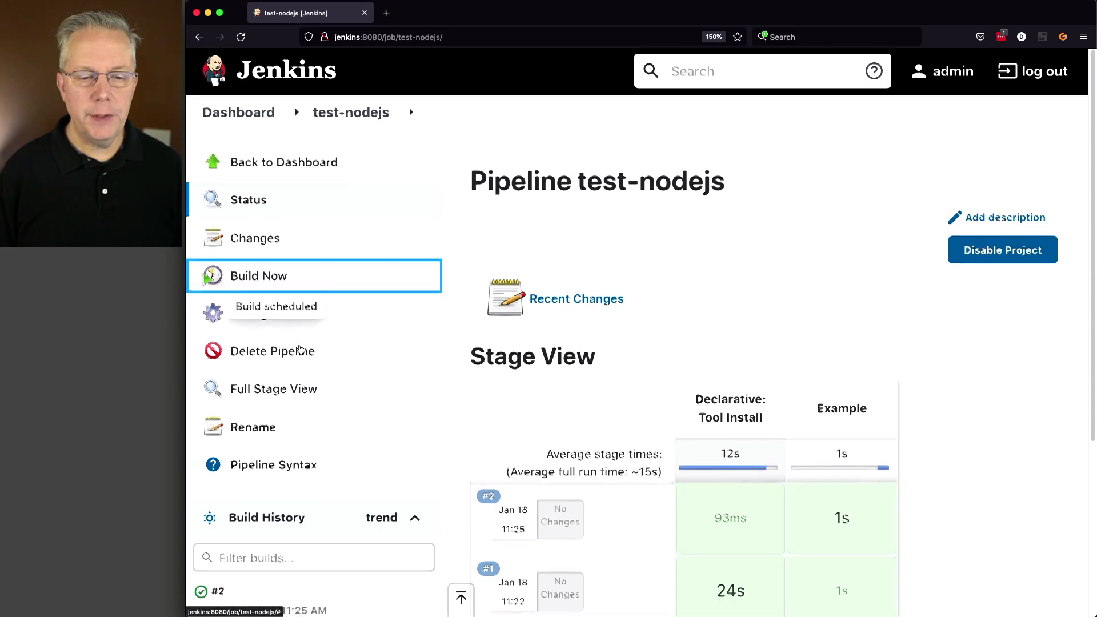
scroll(219, 388, "down", 4)
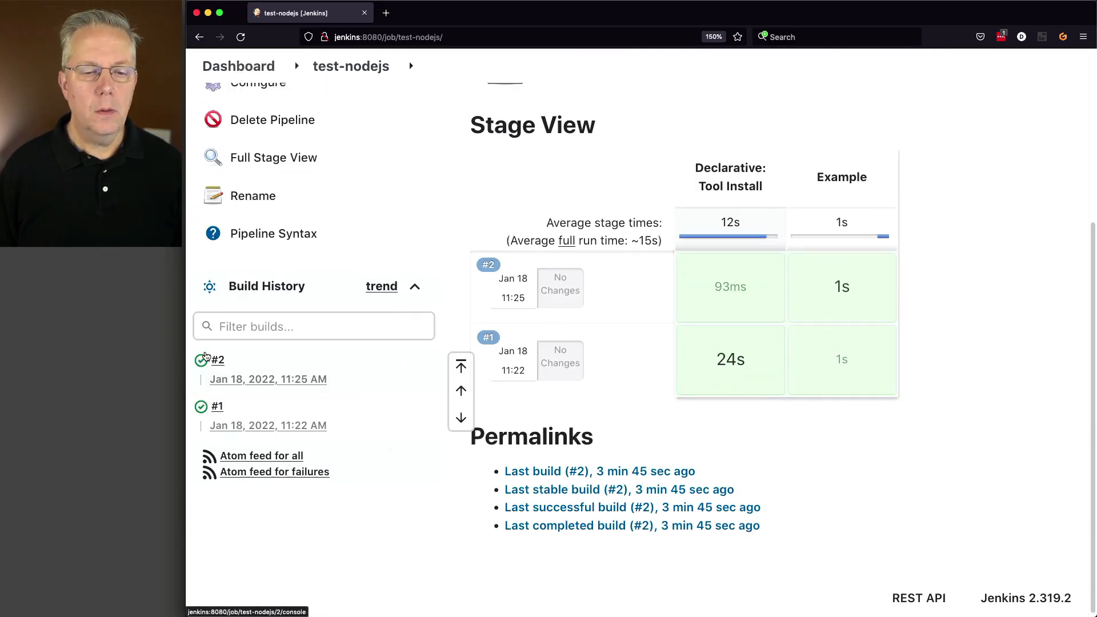
left_click(203, 363)
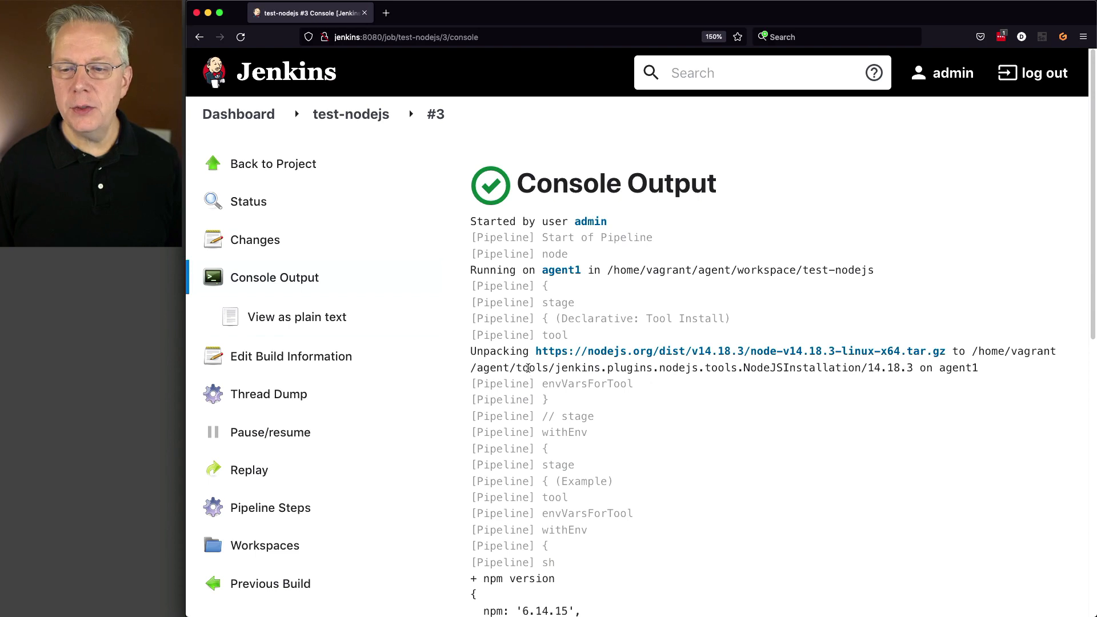
left_click_drag(514, 370, 918, 370)
left_click(865, 368)
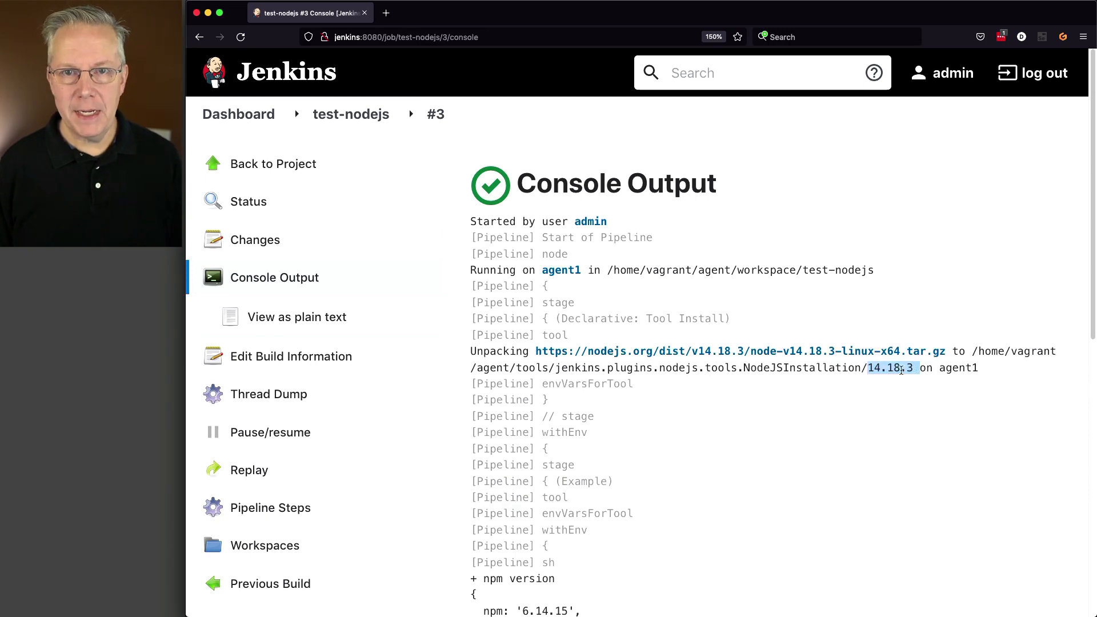
scroll(843, 394, "down", 5)
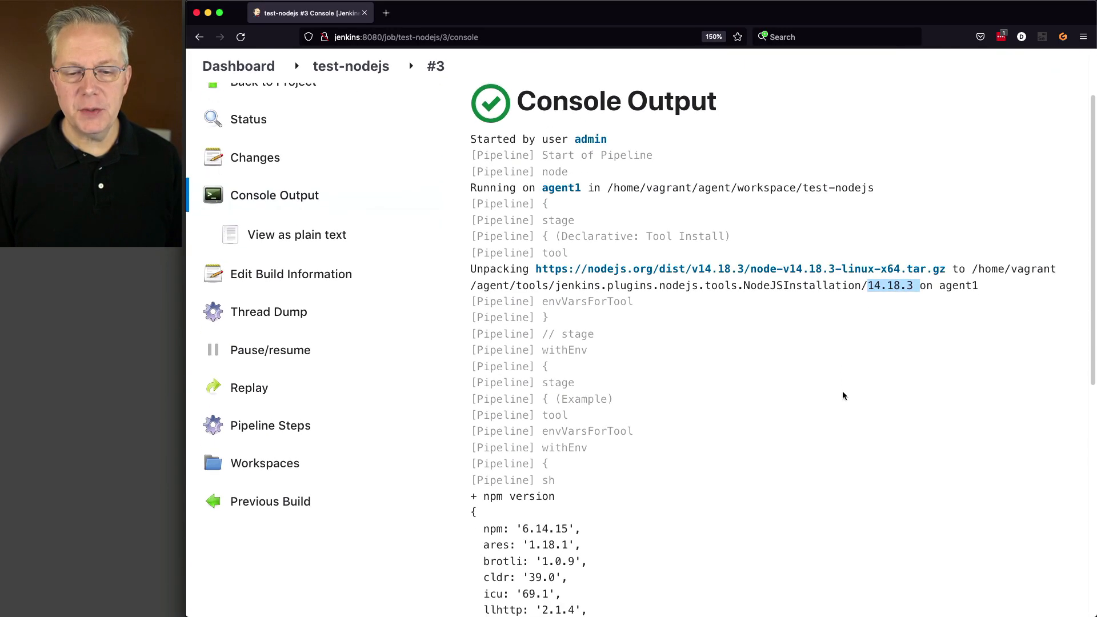
scroll(843, 396, "down", 6)
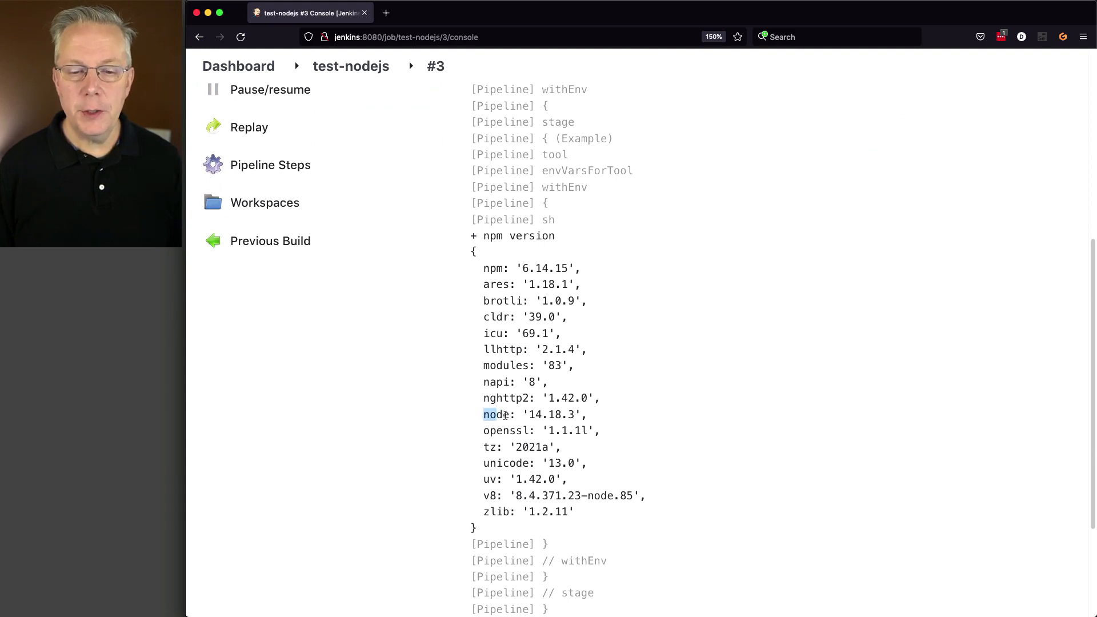
left_click_drag(505, 415, 624, 415)
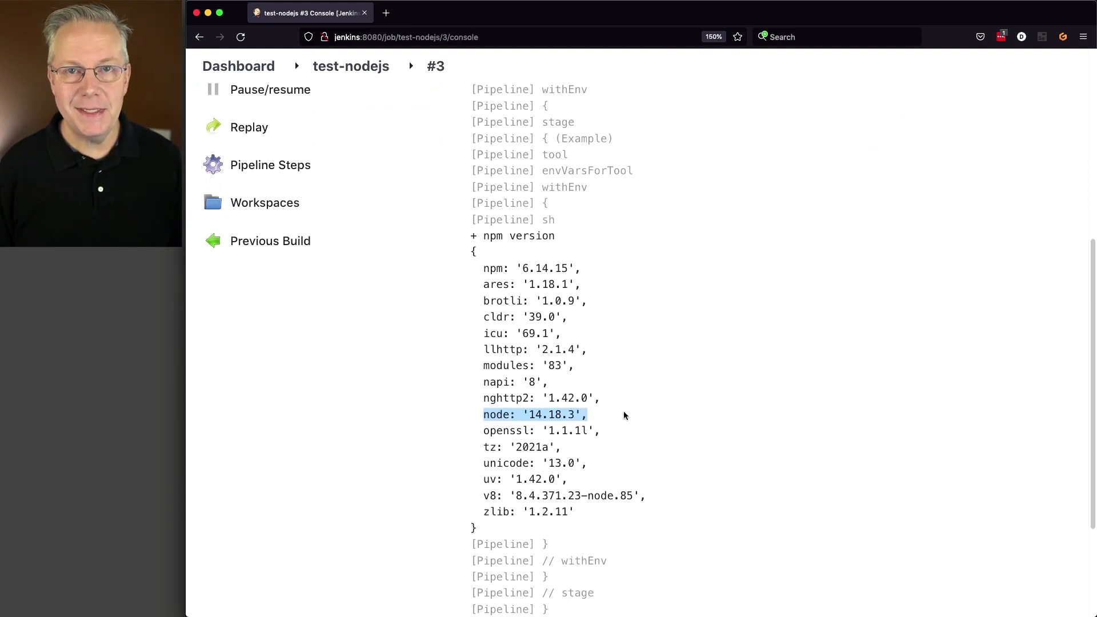